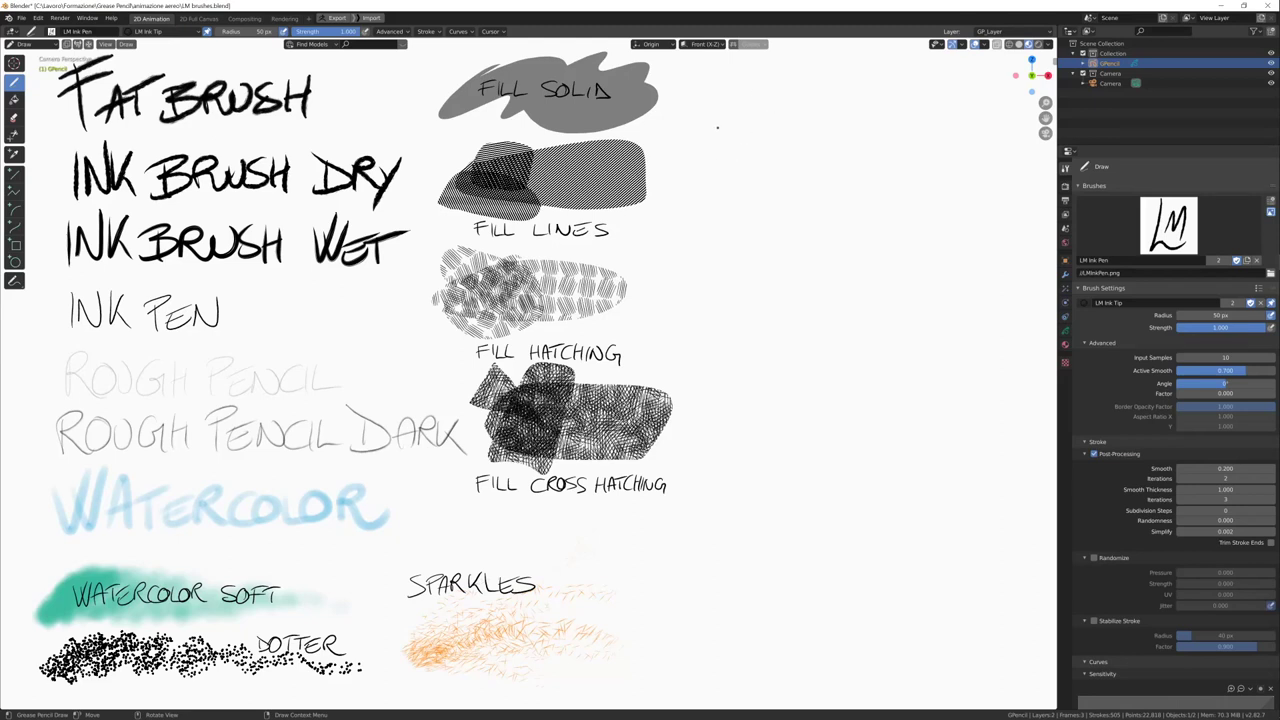
- Draw three thin diagonal LM Ink Pen test strokes at the top right of the canvas
drag(720, 129, 802, 69)
drag(735, 134, 826, 71)
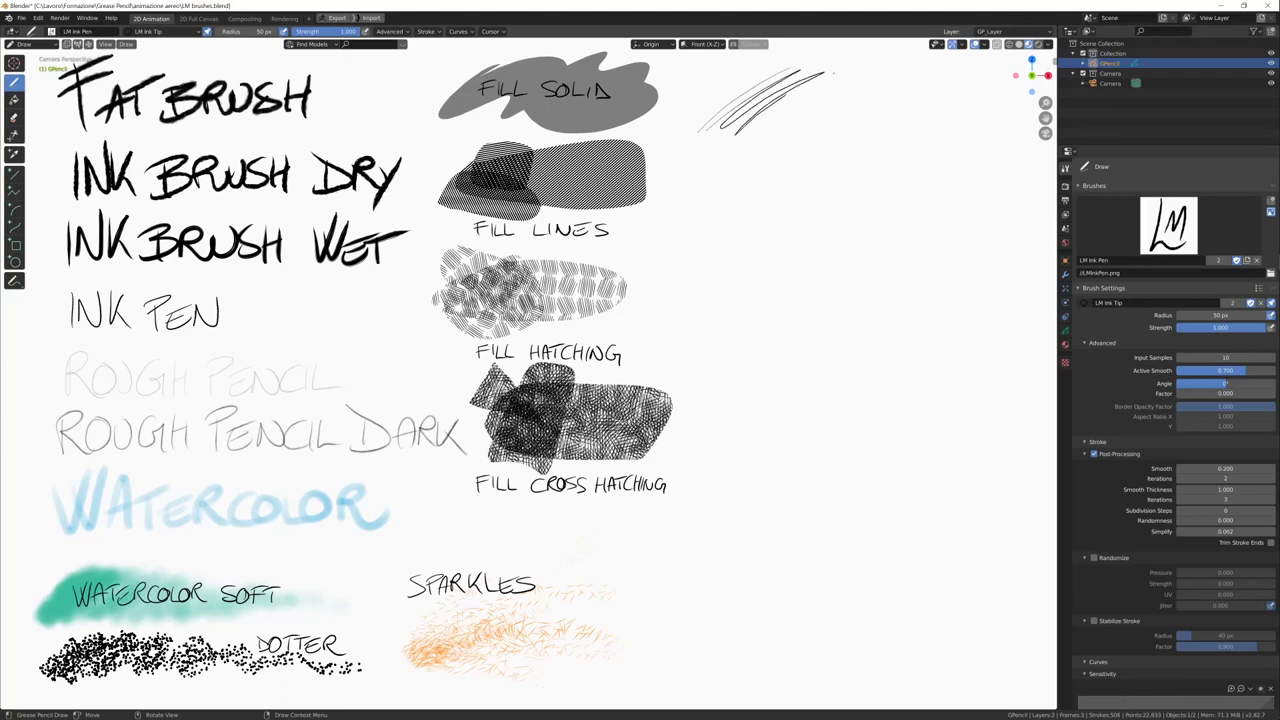
drag(770, 131, 908, 77)
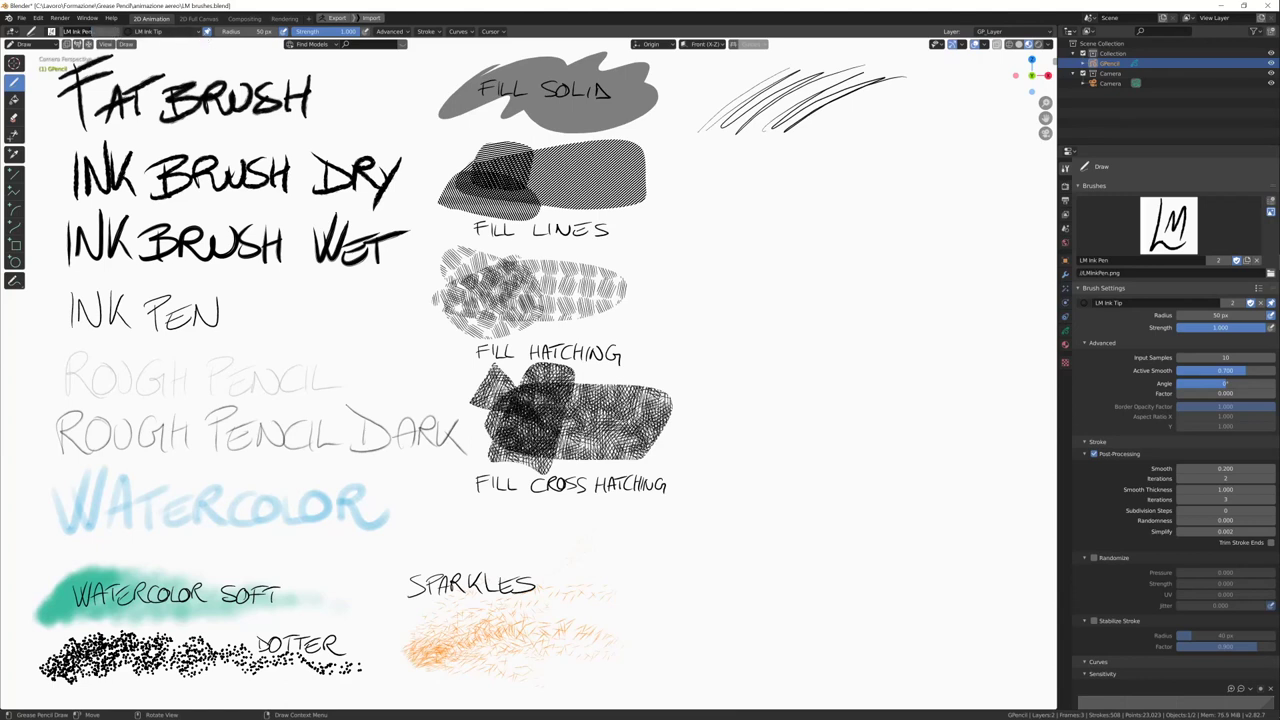
click(1174, 240)
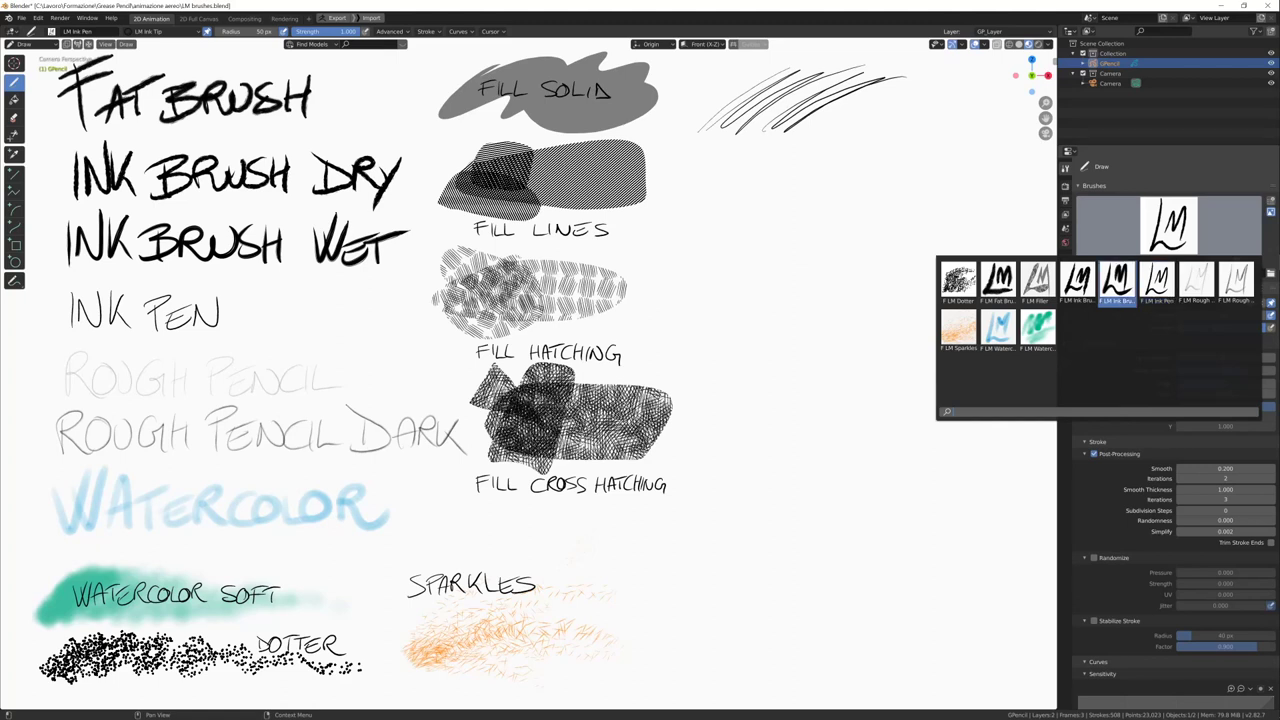
- With LM Ink Brush Wet, draw a long stroke, an e-shaped loop and parallel diagonals
click(1117, 280)
drag(678, 183, 780, 122)
drag(786, 172, 922, 114)
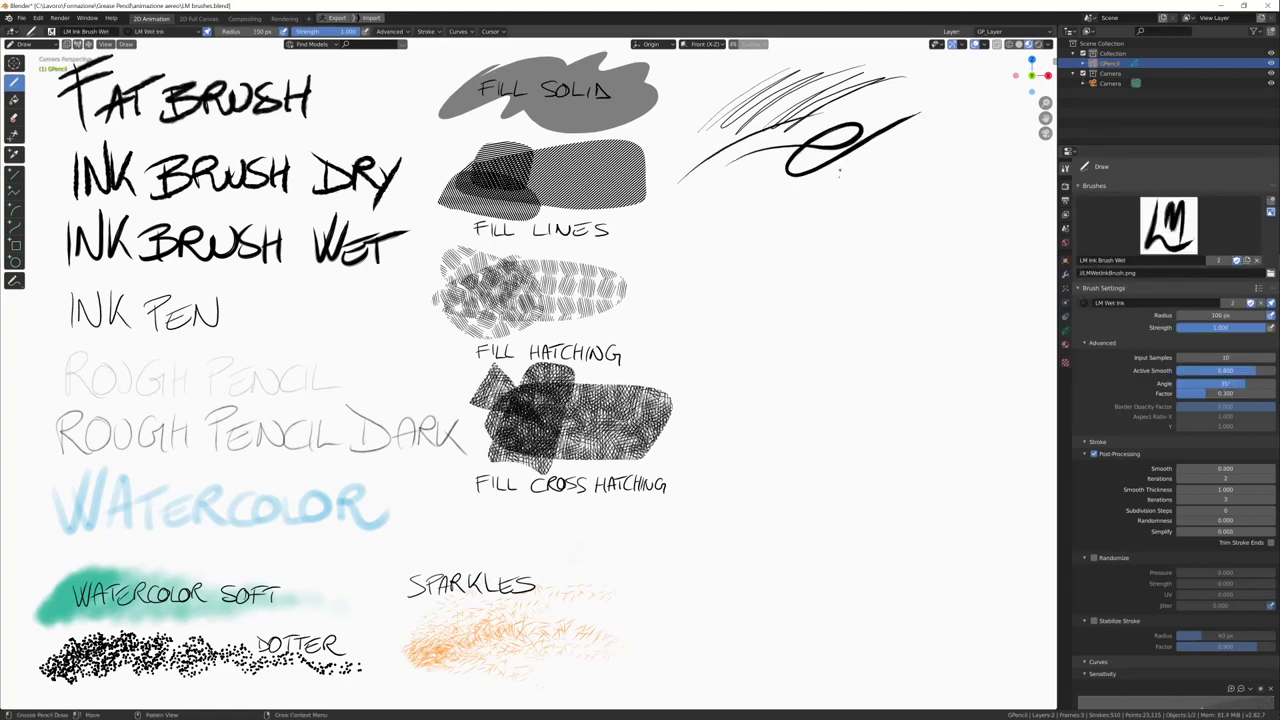
mouse_move(842, 178)
mouse_down()
mouse_move(940, 122)
mouse_move(958, 142)
mouse_up()
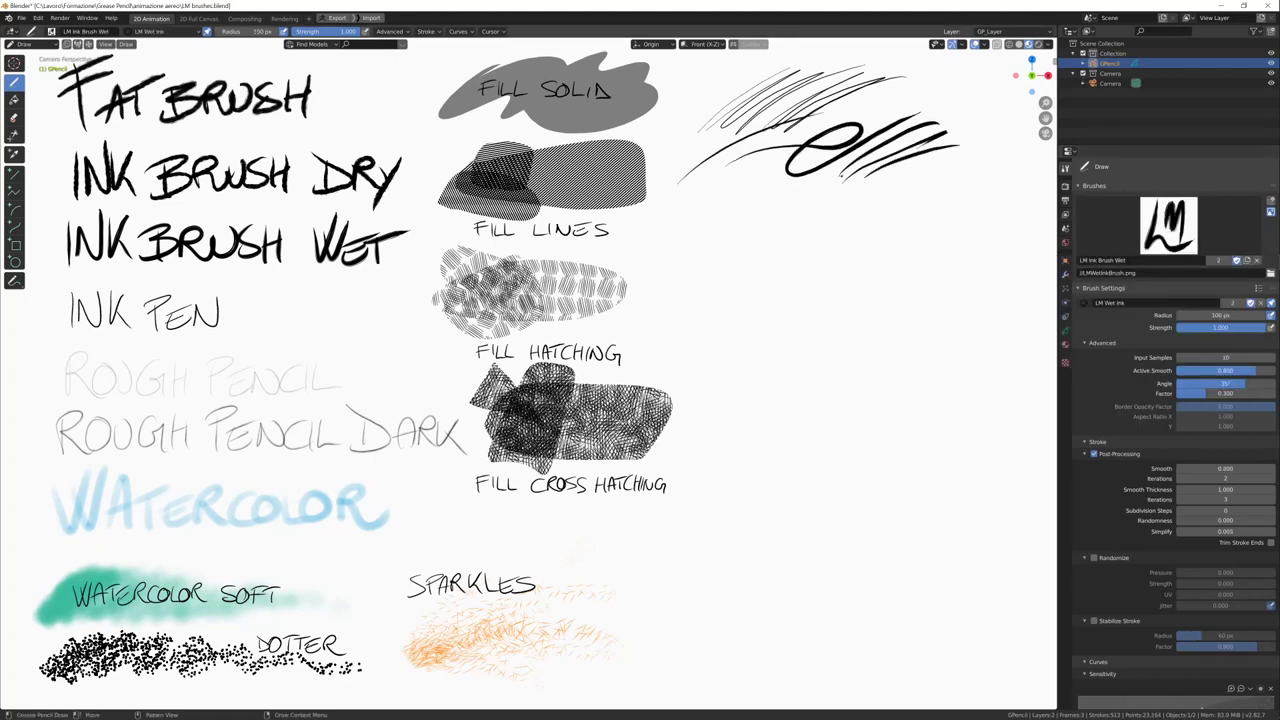
- Draw thick diagonal LM Ink Brush Dry slashes under the wet strokes, then pick LM Rough Pencil
scroll(817, 210, up, 3)
shift+middle_drag(817, 210, 479, 504)
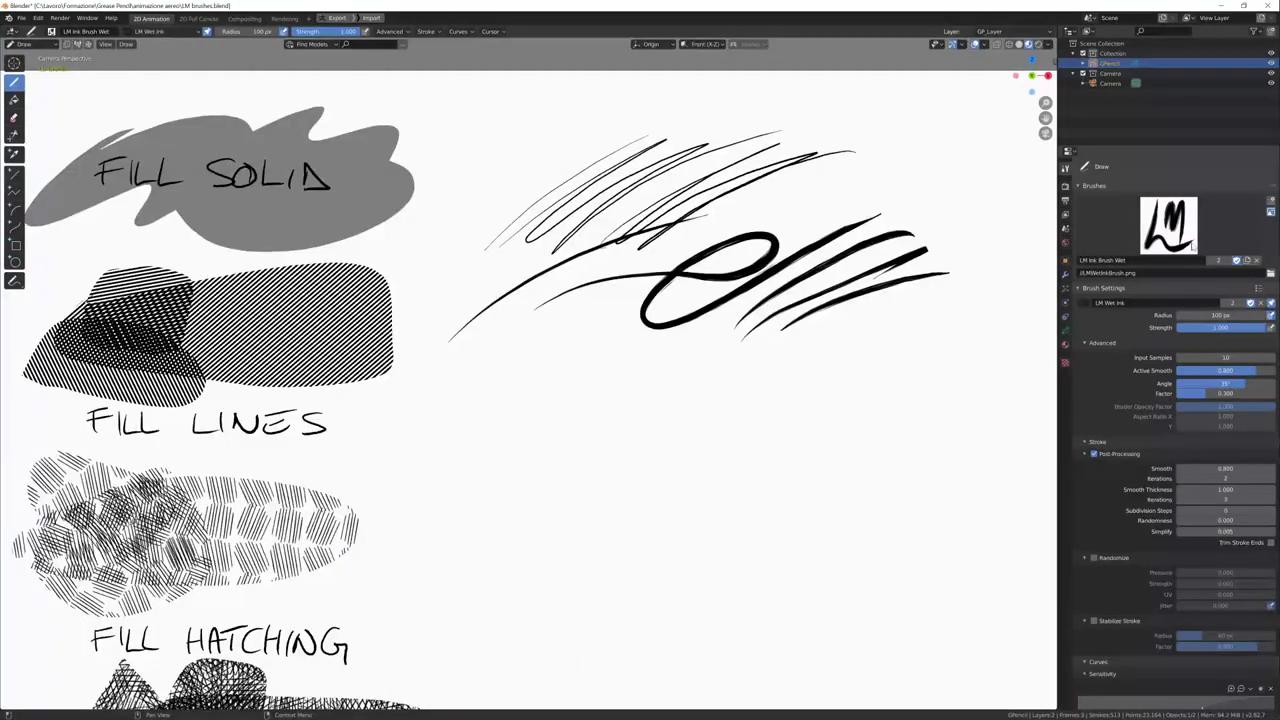
click(1192, 240)
click(1090, 286)
drag(712, 367, 915, 315)
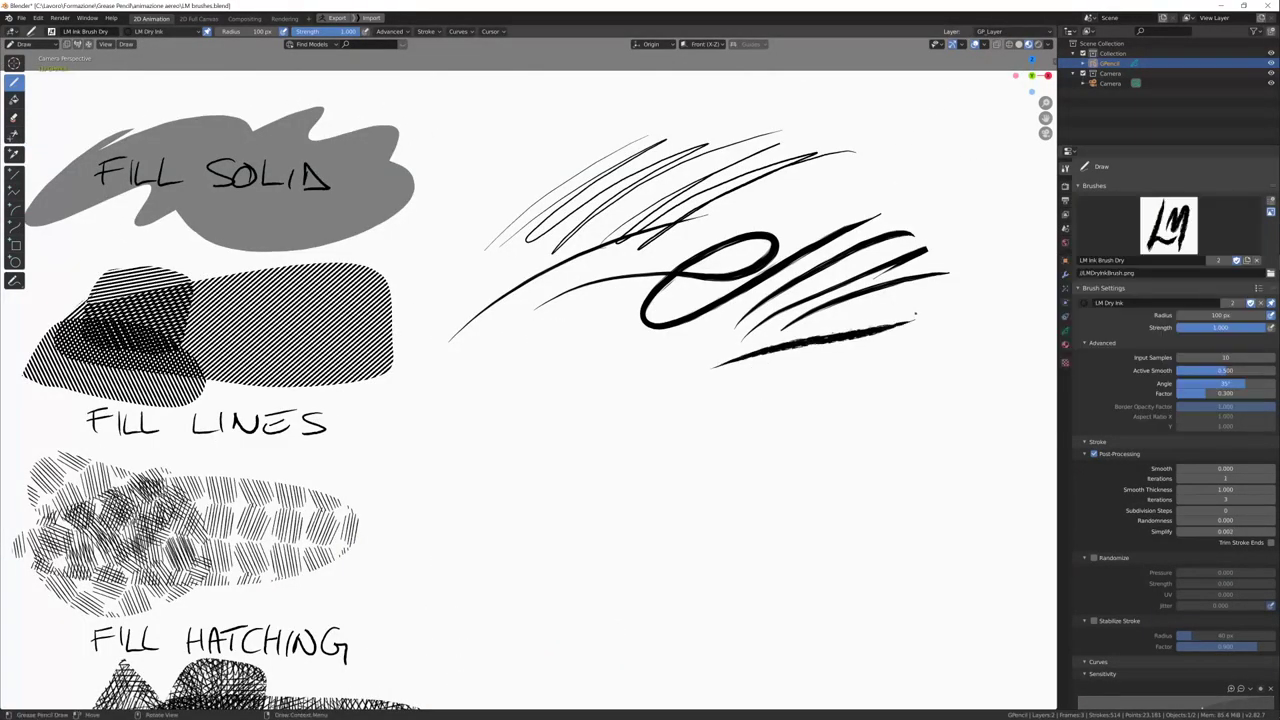
drag(762, 402, 906, 320)
mouse_move(826, 384)
mouse_down()
mouse_move(992, 312)
mouse_move(1000, 328)
mouse_up()
mouse_move(858, 404)
mouse_down()
mouse_move(994, 342)
mouse_move(925, 408)
mouse_move(1000, 420)
mouse_up()
click(1168, 225)
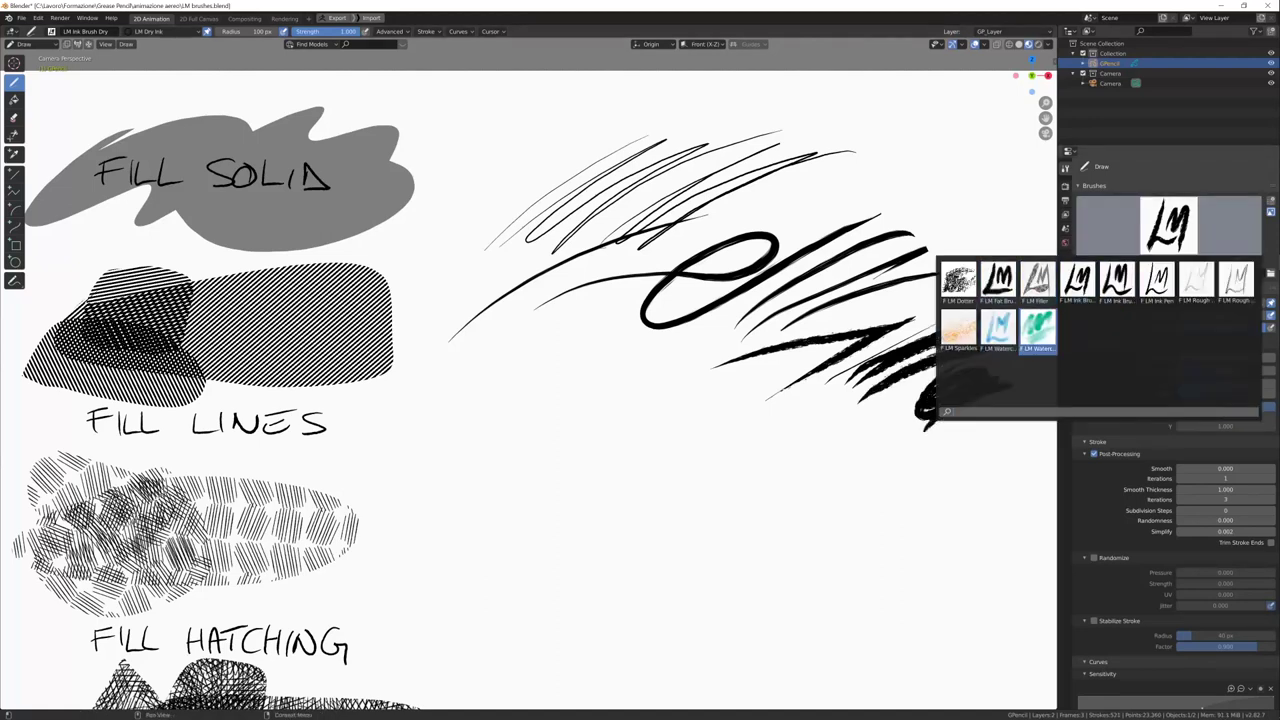
click(1196, 280)
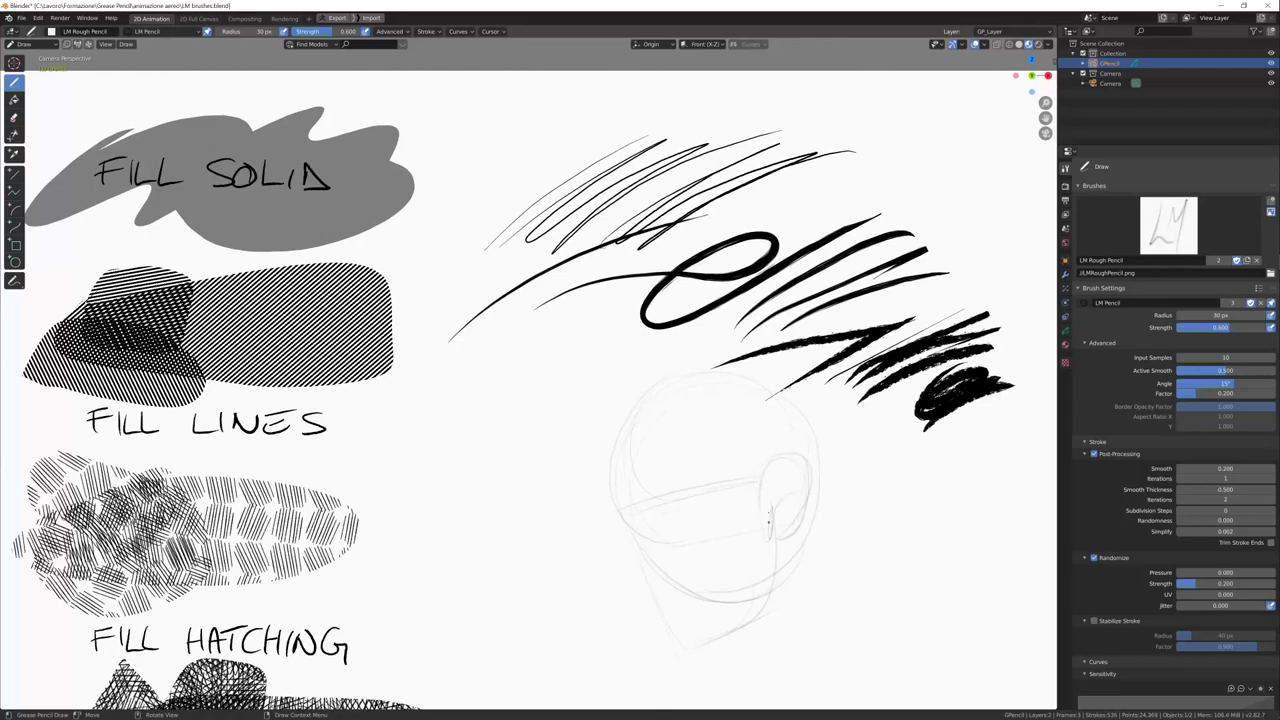
- Switch the active brush to LM Rough Pencil Dark for detailing the head
click(1168, 226)
click(1236, 282)
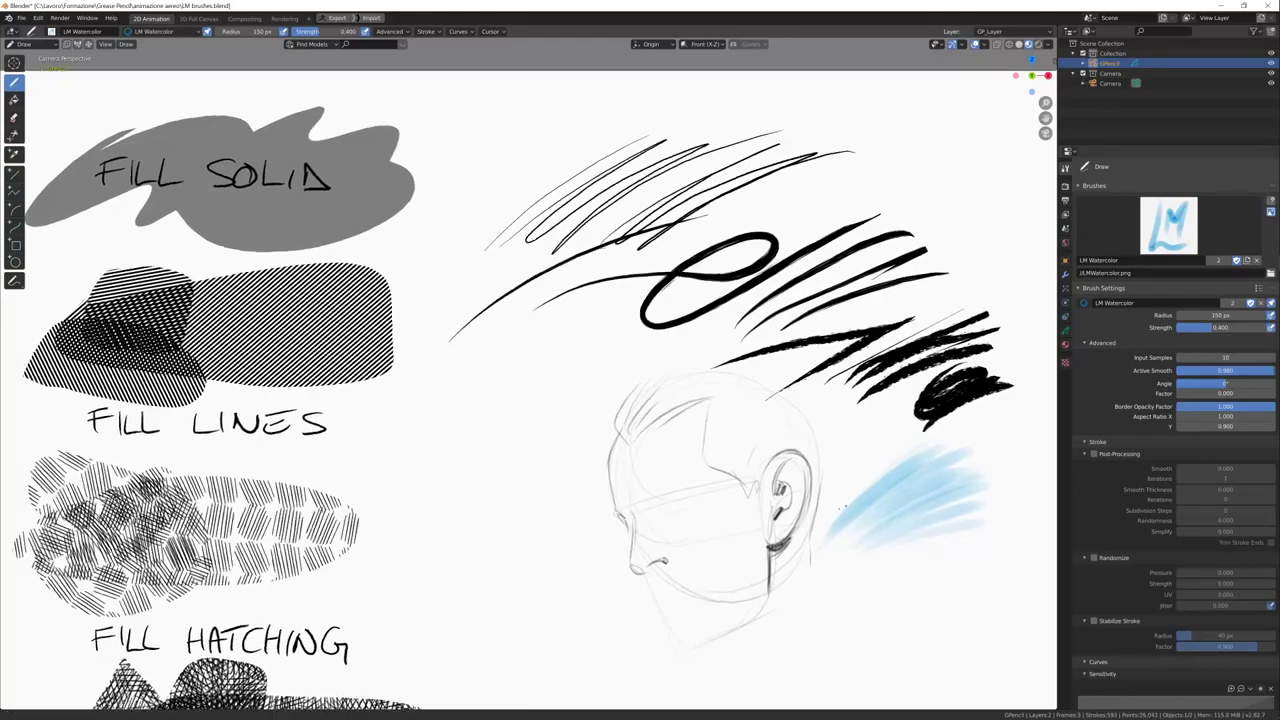
- Paint pale blue LM Watercolor over the eyes, below the nose and along the cheek
scroll(901, 549, down, 3)
scroll(814, 447, up, 1)
mouse_move(814, 447)
shift+middle_down()
mouse_move(984, 347)
mouse_move(888, 247)
shift+middle_up()
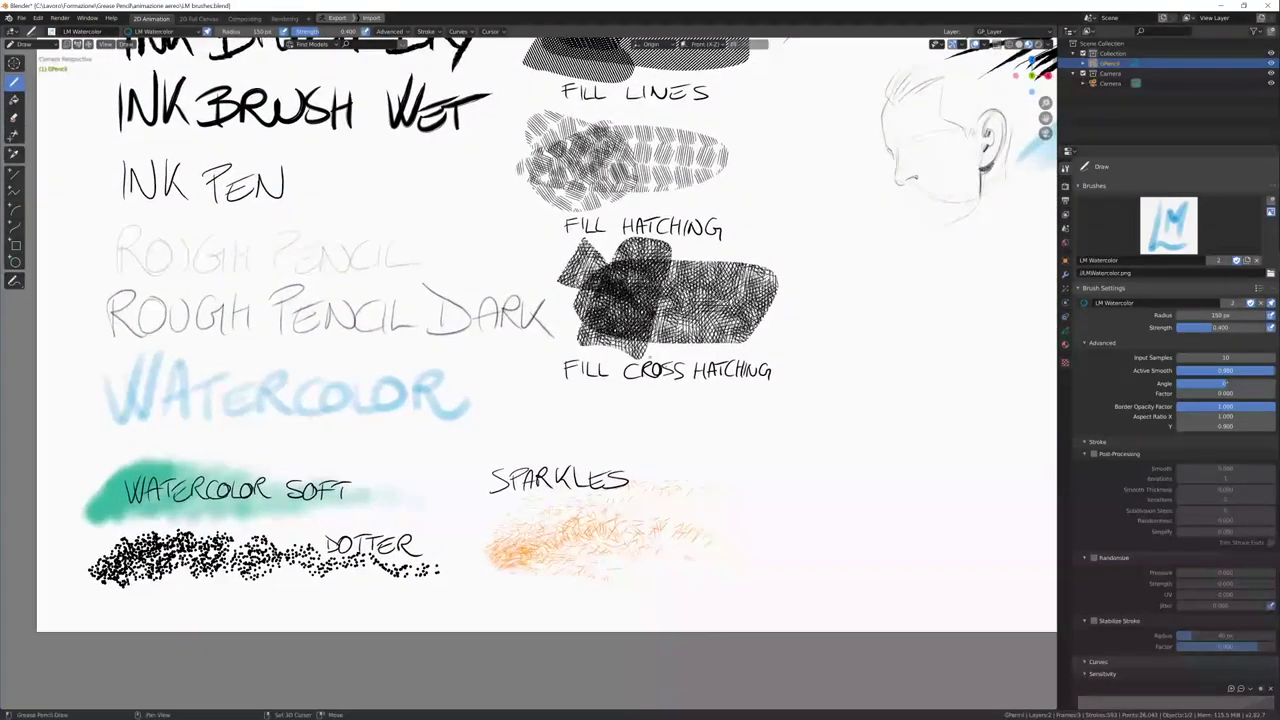
scroll(851, 376, down, 2)
scroll(851, 376, up, 2)
shift+middle_drag(851, 376, 485, 544)
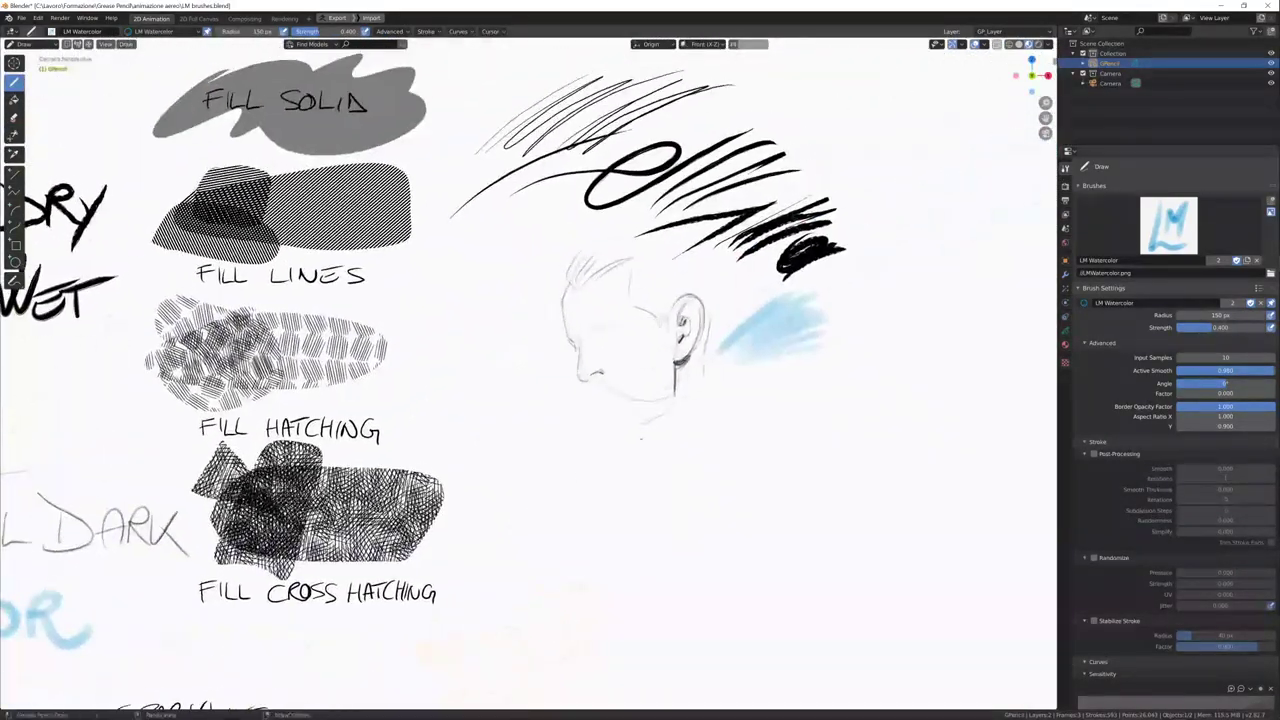
scroll(485, 544, up, 2)
scroll(485, 544, up, 2)
mouse_move(590, 342)
mouse_down()
mouse_move(630, 334)
mouse_move(655, 300)
mouse_move(608, 330)
mouse_up()
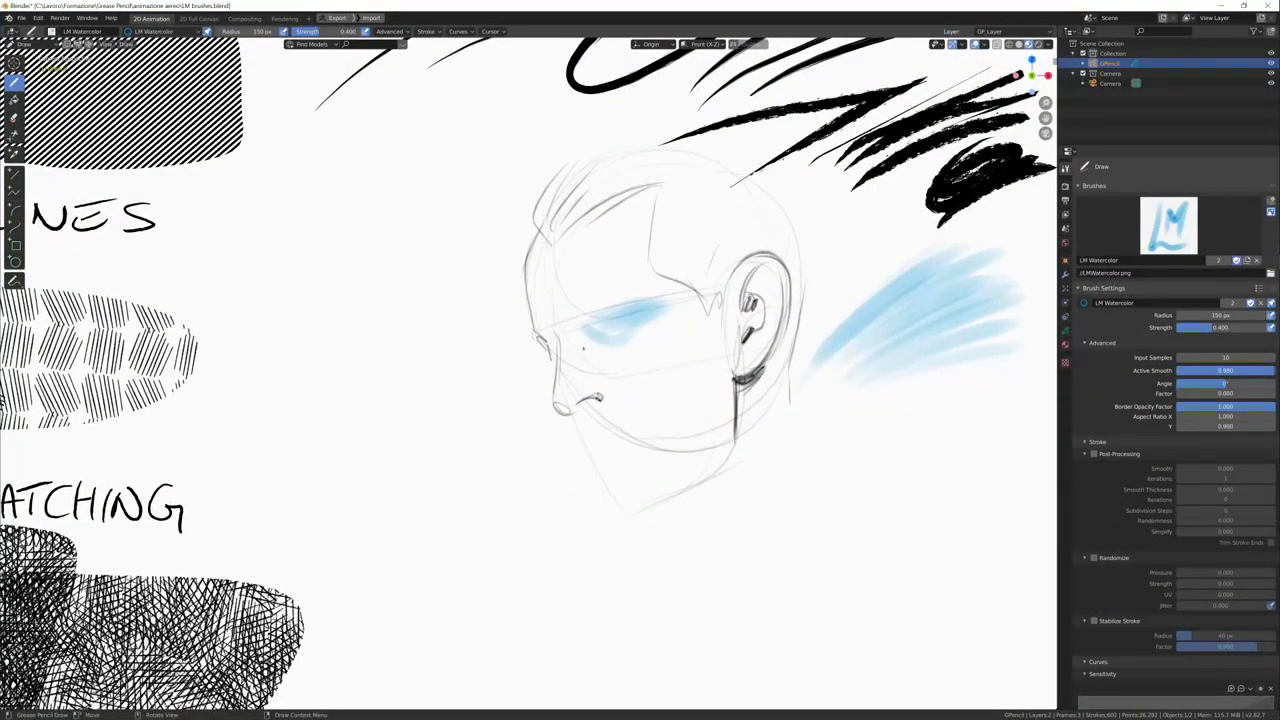
drag(588, 428, 596, 398)
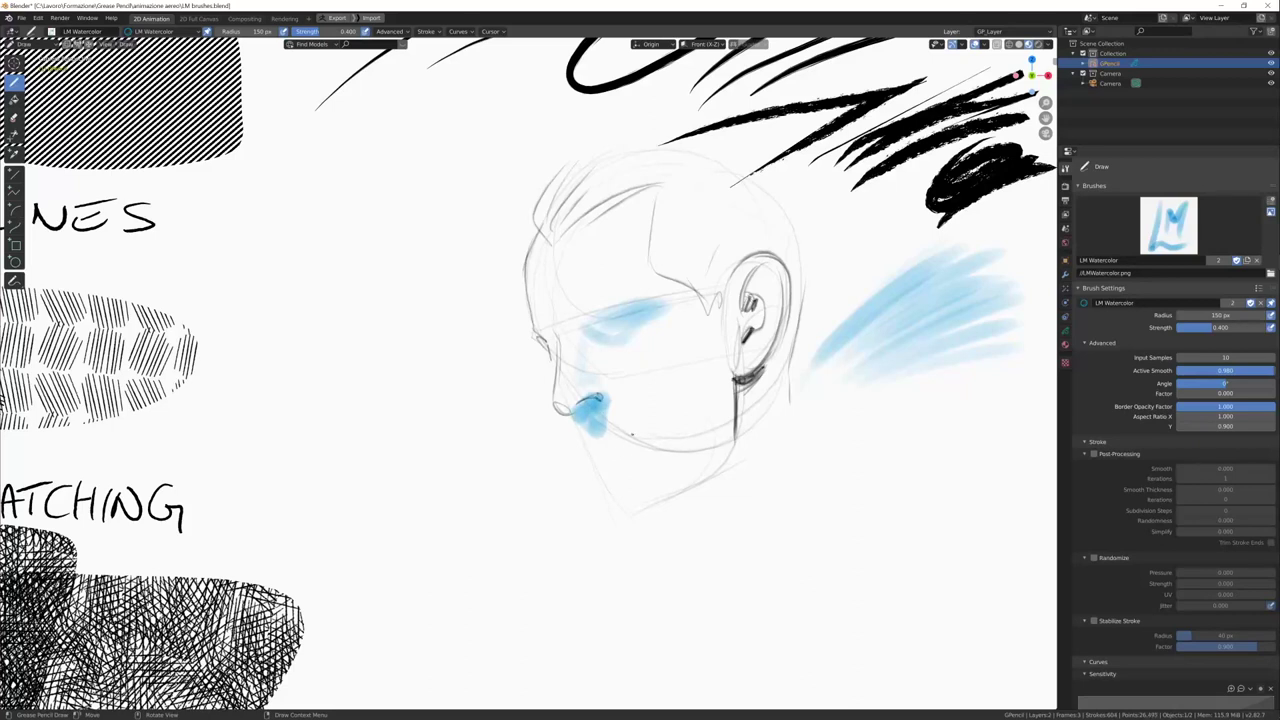
drag(703, 366, 652, 441)
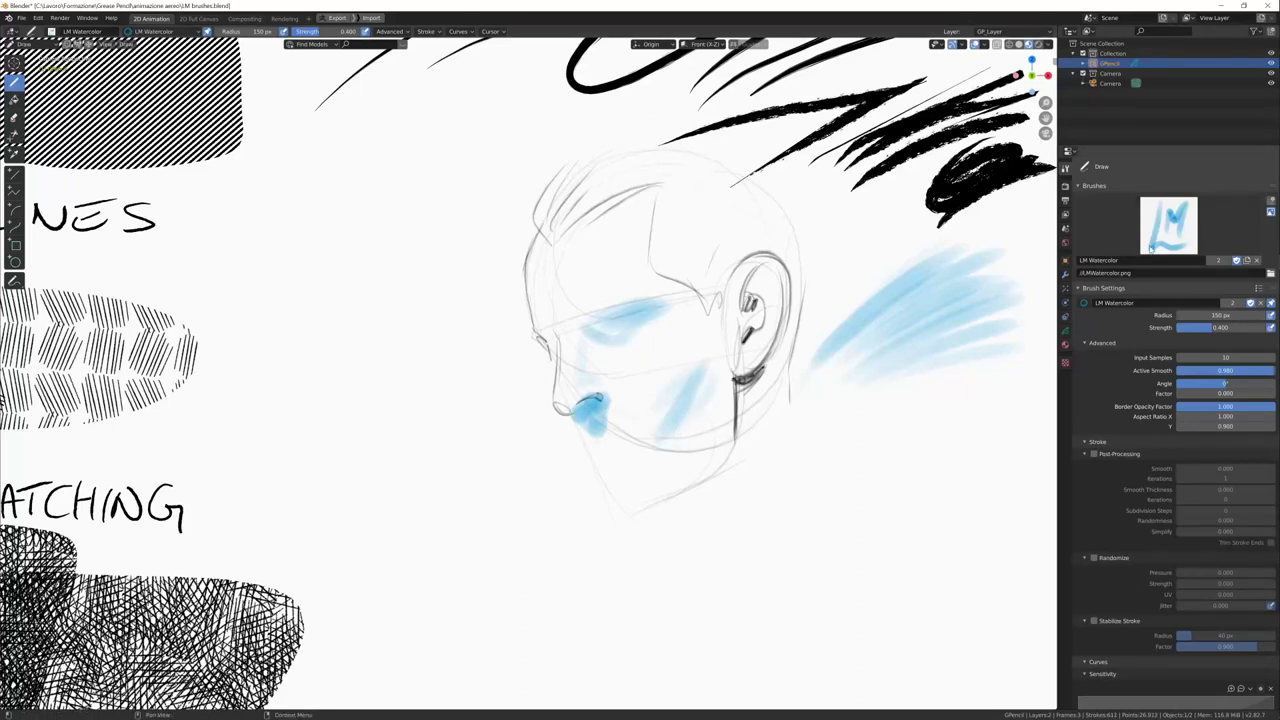
click(1178, 230)
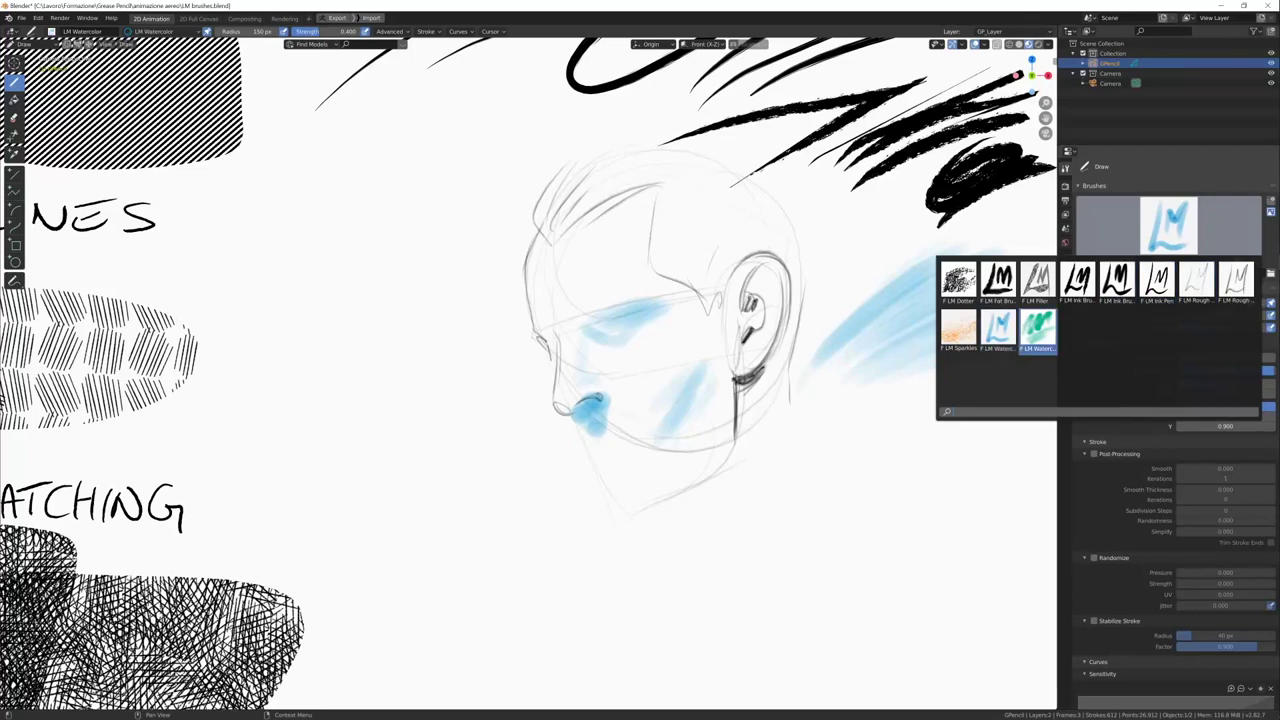
- Paint green LM Watercolor Soft washes at the right and left of the face
click(1038, 330)
drag(839, 457, 990, 350)
drag(840, 480, 1030, 370)
drag(960, 420, 829, 537)
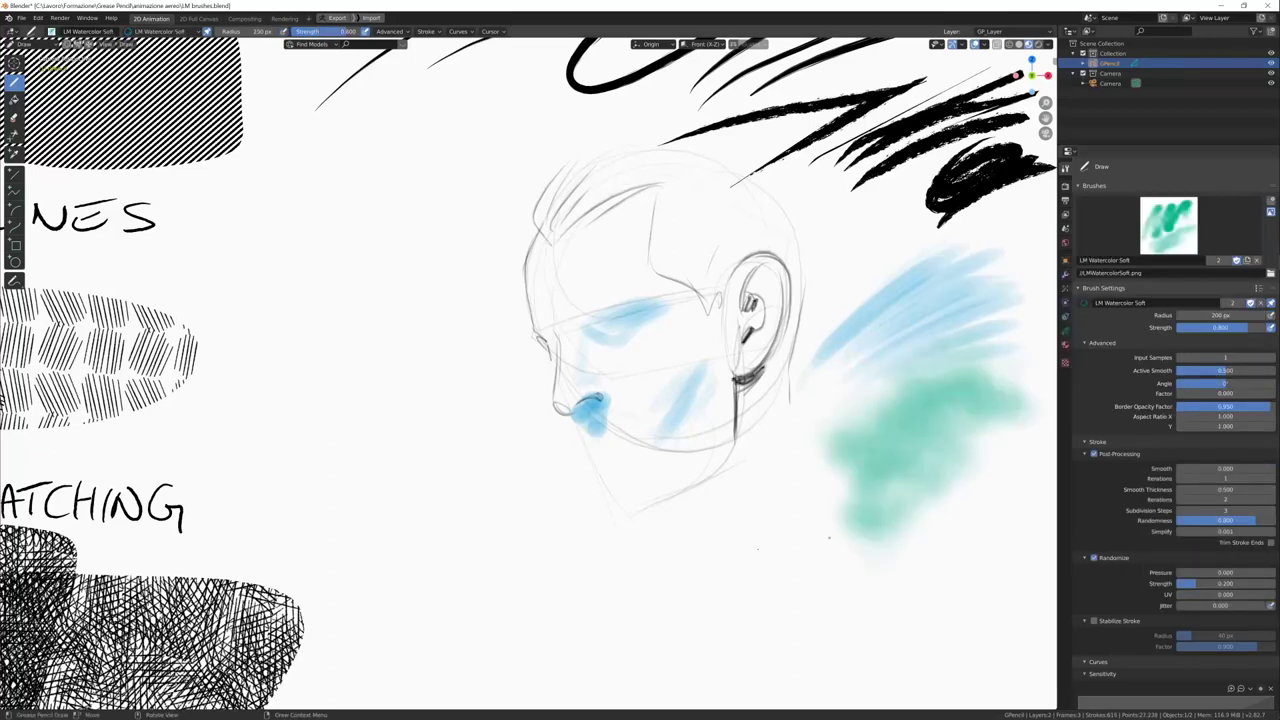
mouse_move(383, 476)
mouse_down()
mouse_move(430, 380)
mouse_move(528, 495)
mouse_up()
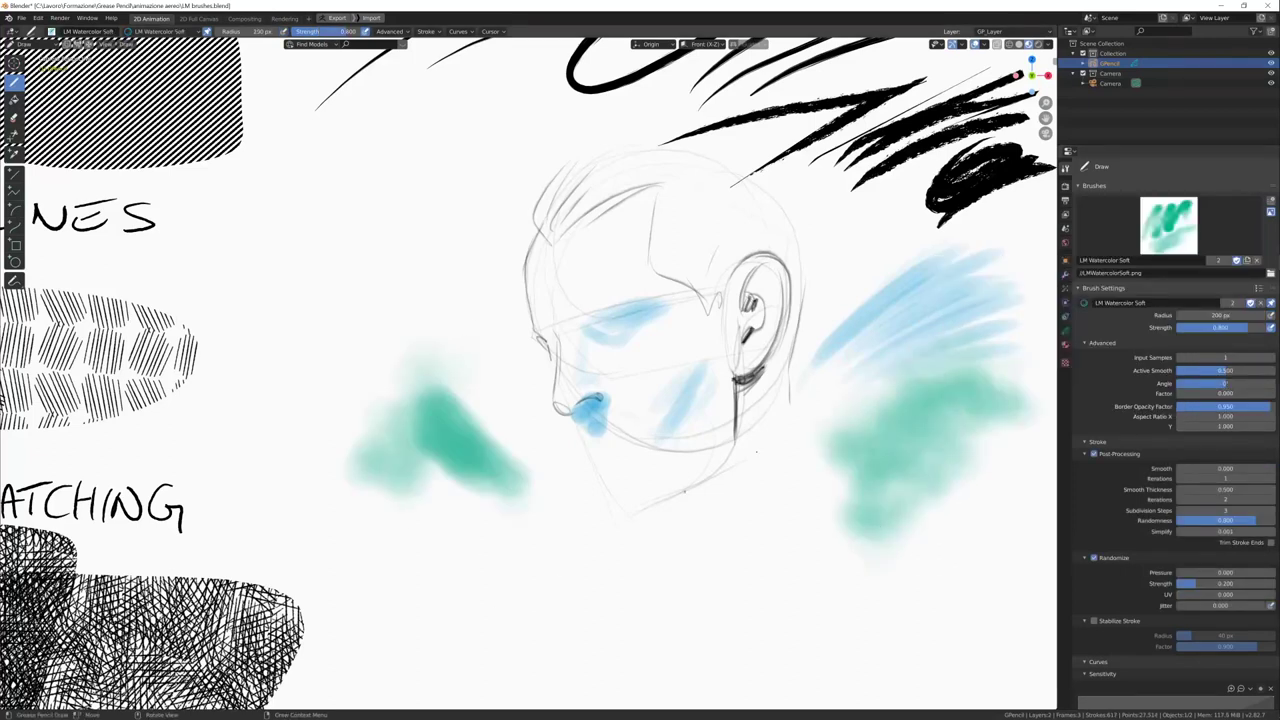
- Spray orange LM Sparkles above and left of the left green wash
click(1174, 234)
click(960, 330)
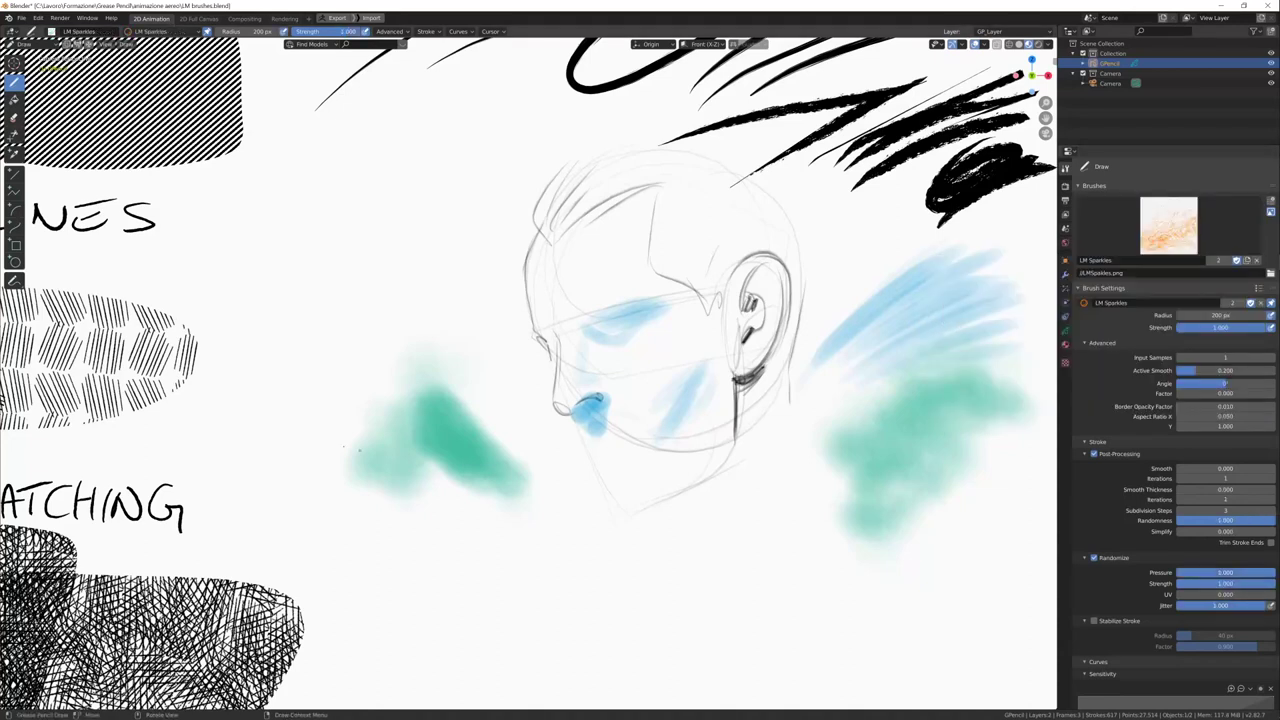
drag(404, 373, 479, 268)
mouse_move(322, 254)
mouse_down()
mouse_move(333, 408)
mouse_move(450, 430)
mouse_up()
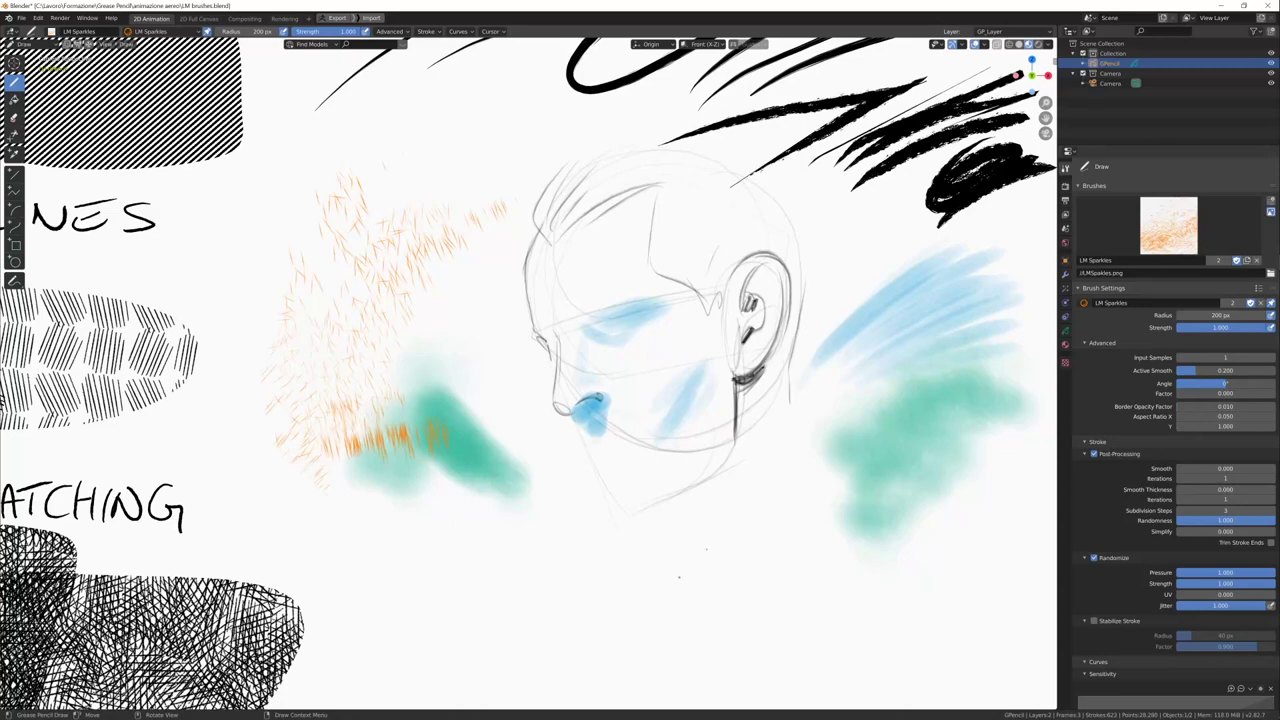
- With LM Filler, draw an orange ellipse below the face and several hatching fill shapes
click(1168, 225)
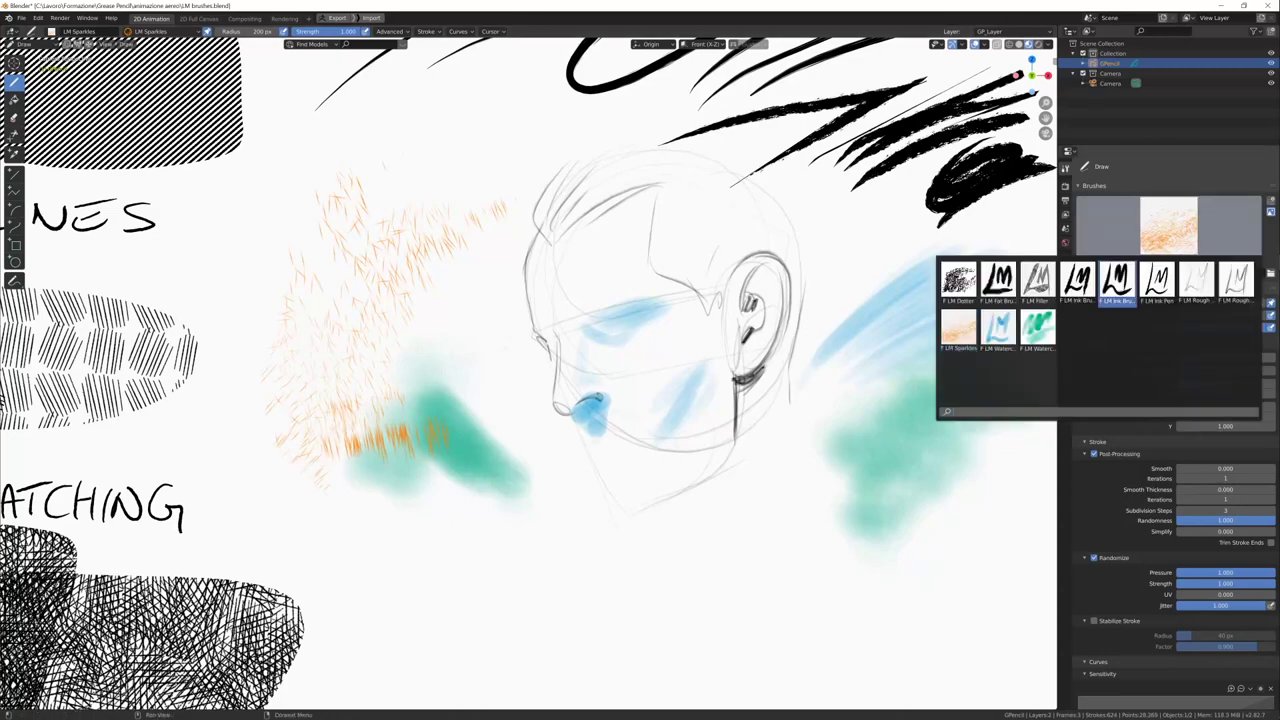
click(1037, 280)
drag(660, 530, 800, 610)
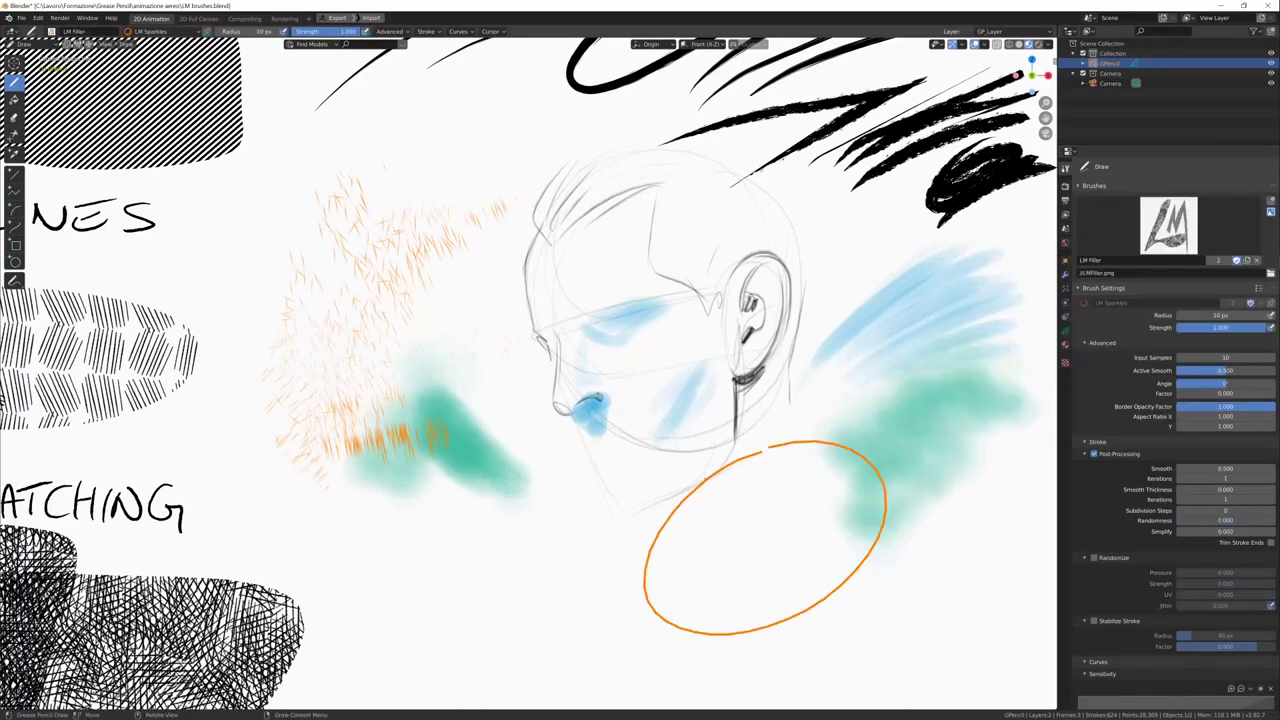
shift+middle_drag(800, 610, 720, 360)
drag(790, 350, 860, 318)
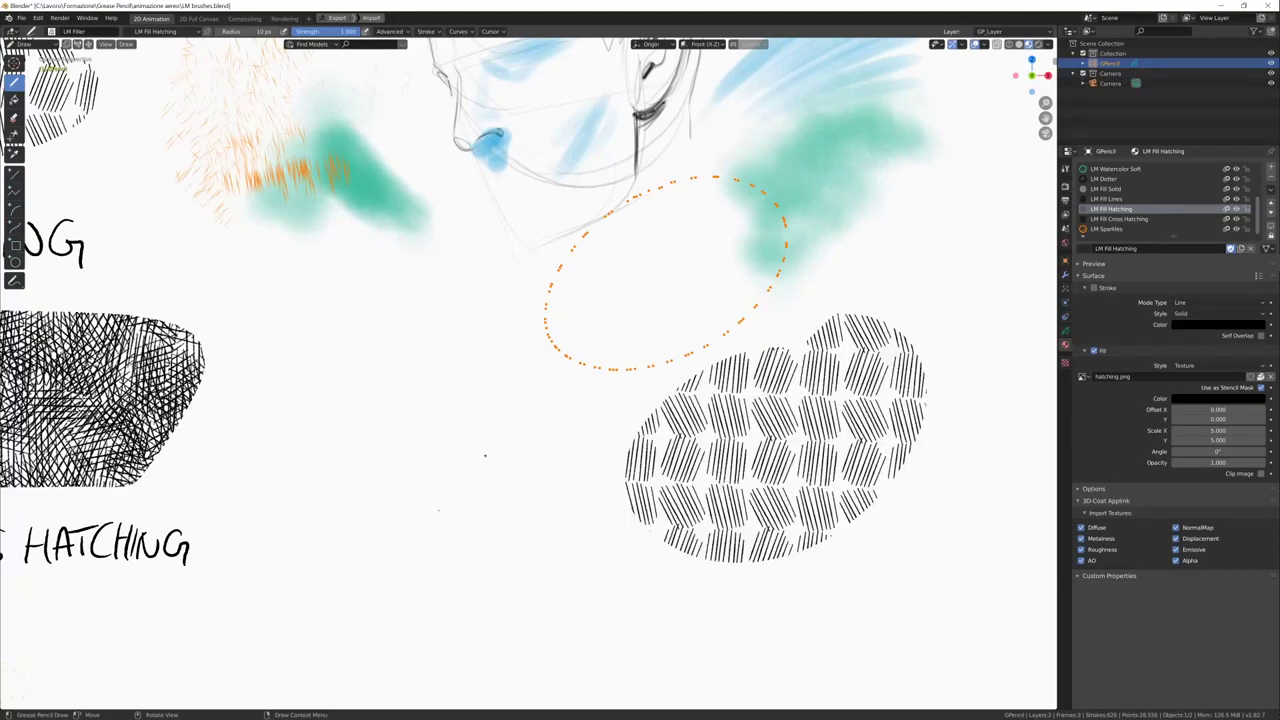
drag(485, 456, 760, 340)
scroll(770, 380, down, 1)
mouse_move(785, 400)
mouse_down()
mouse_move(755, 566)
mouse_move(805, 412)
mouse_up()
drag(850, 466, 705, 594)
- Switch to LM Fill Cross Hatching and draw overlapping cross-hatched blobs left of and below the hatching
click(1119, 218)
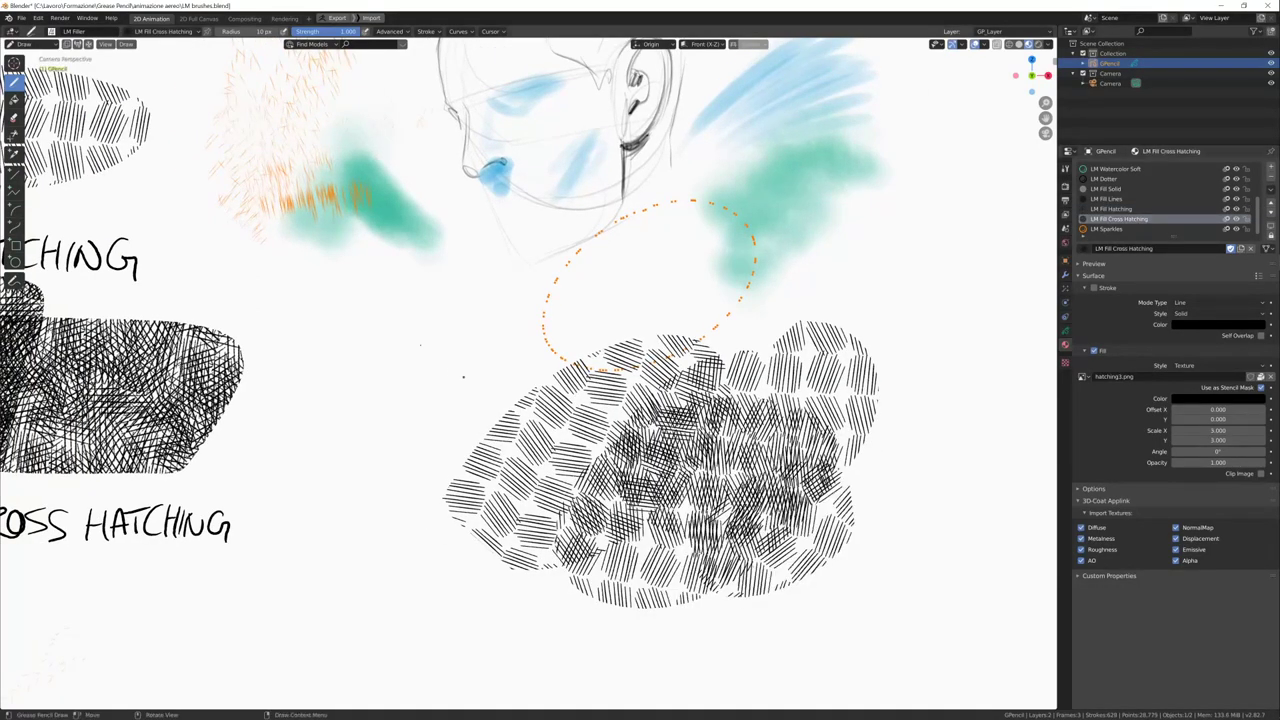
drag(370, 320, 495, 345)
drag(380, 400, 470, 410)
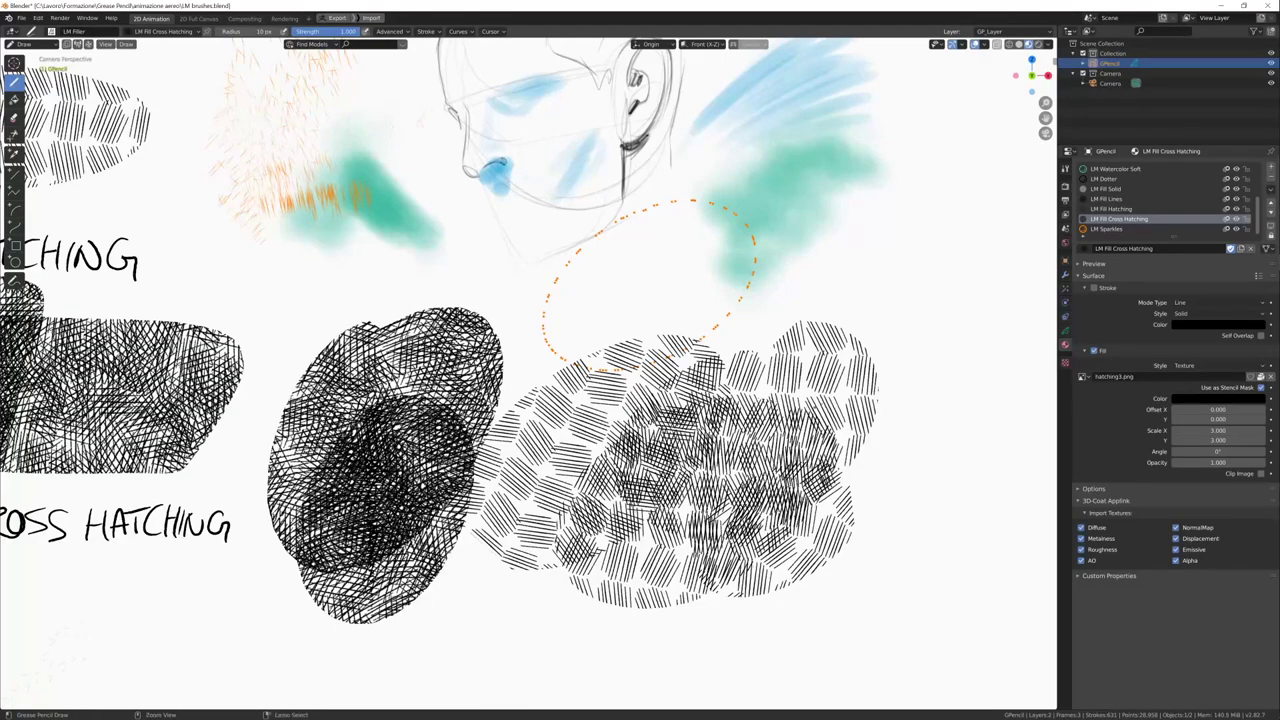
mouse_move(640, 470)
ctrl+middle_down()
mouse_move(640, 430)
mouse_move(654, 466)
ctrl+middle_up()
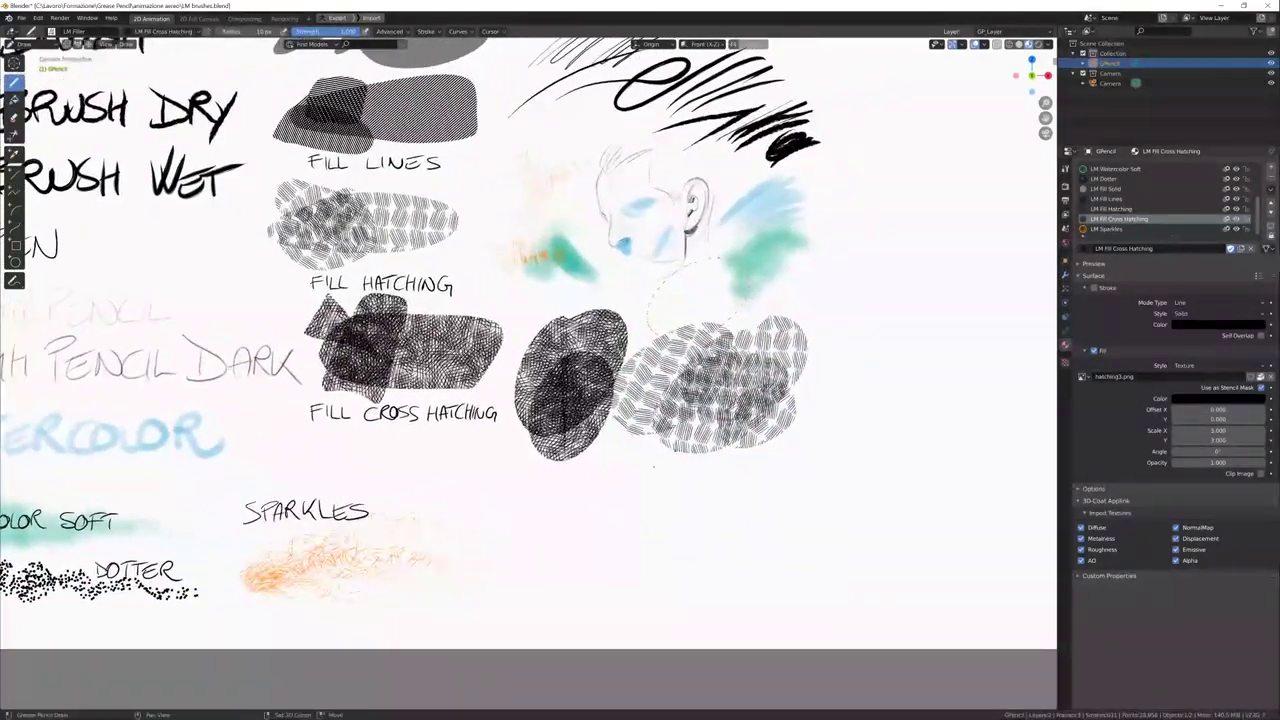
drag(654, 466, 570, 540)
drag(660, 461, 659, 602)
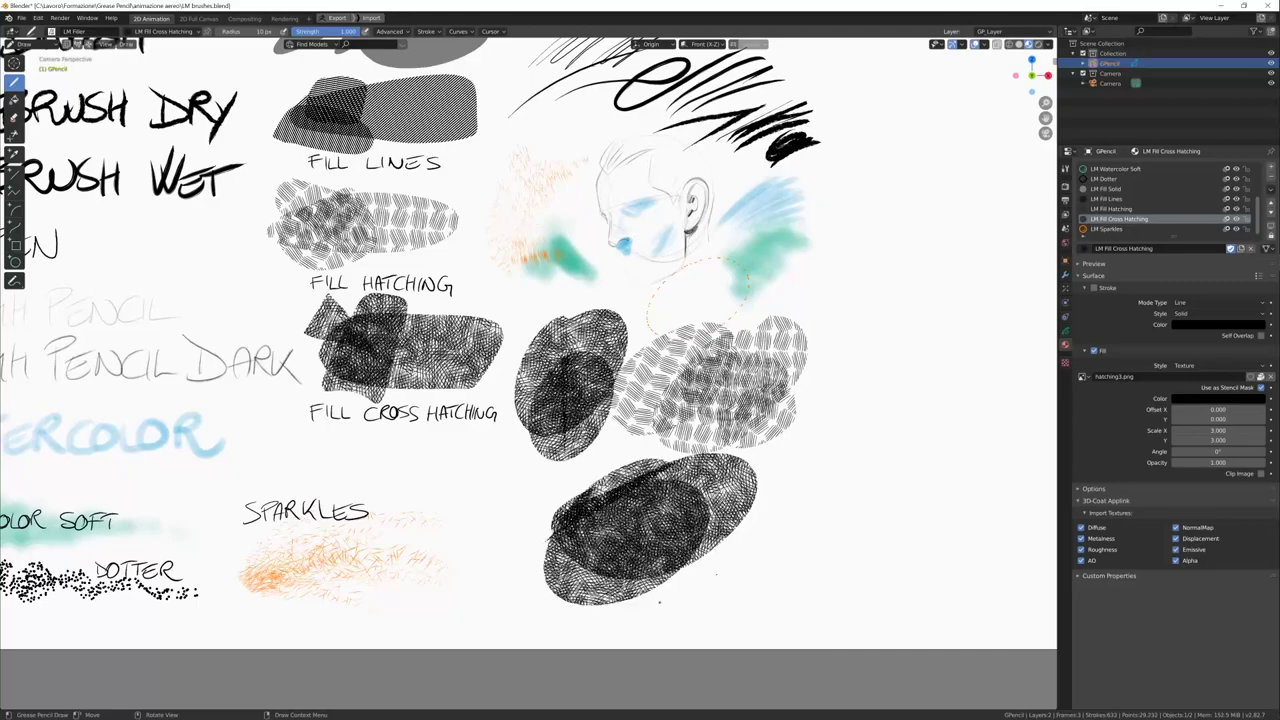
drag(660, 518, 572, 622)
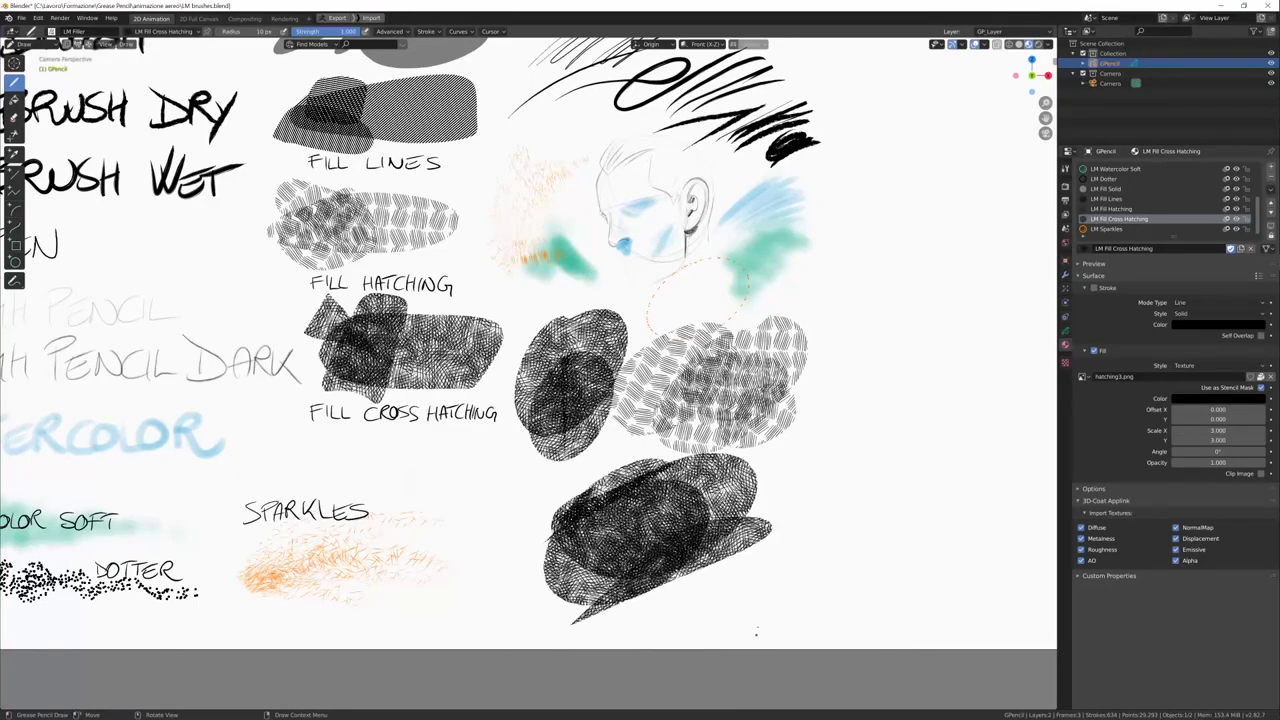
mouse_move(572, 600)
shift+middle_down()
mouse_move(747, 645)
mouse_move(683, 666)
shift+middle_up()
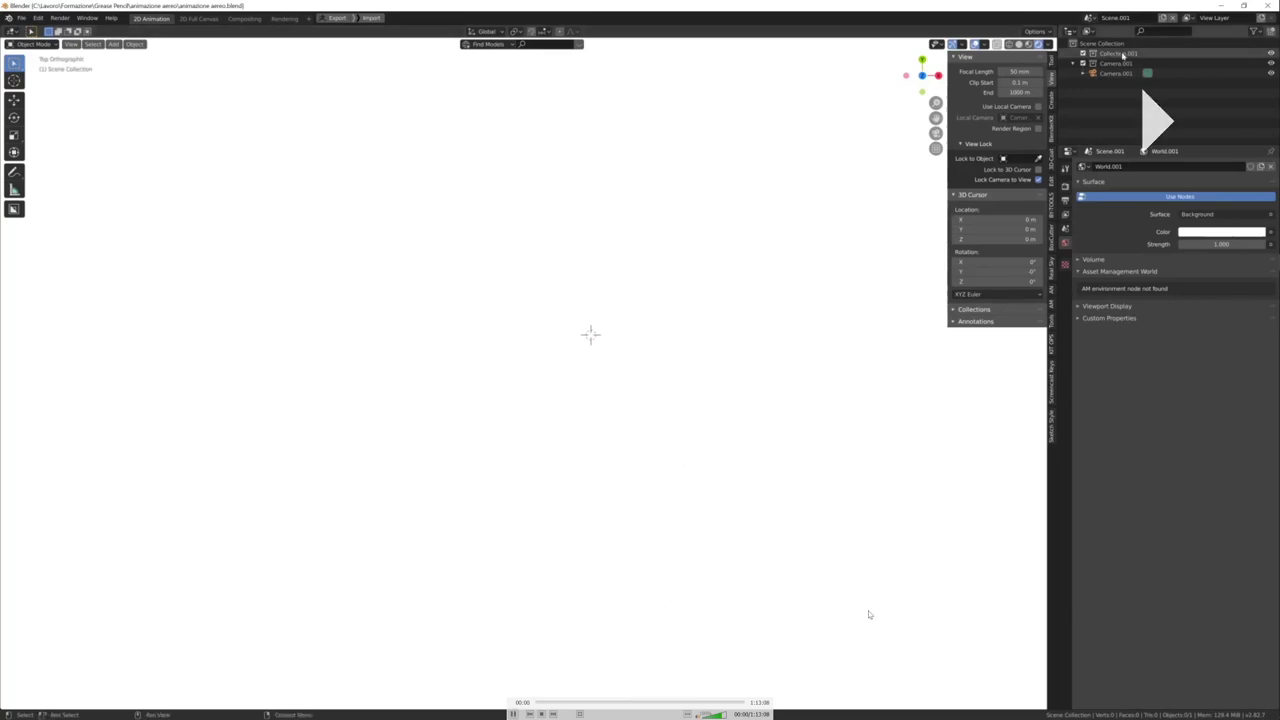
- Add new objects to Collection.001 via Shift+A and advance to the island shapes on the plane
click(1117, 53)
key(shift+a)
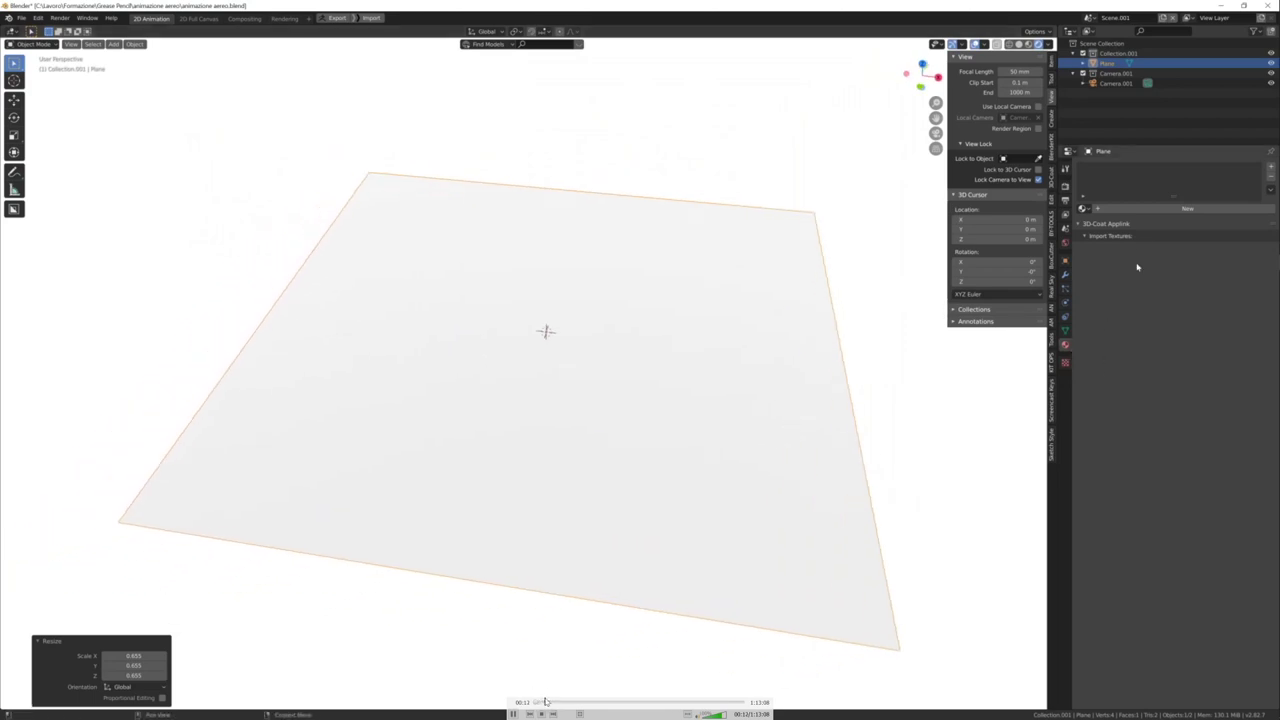
key(plus)
key(plus)
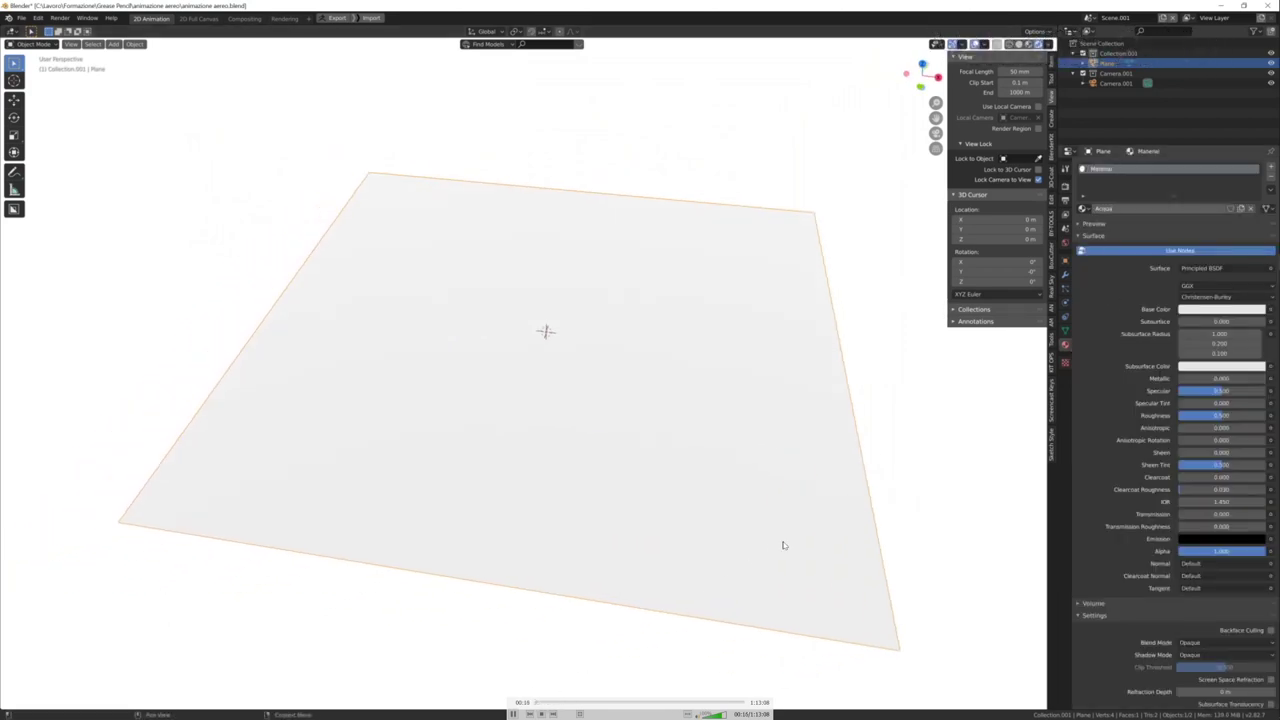
key(plus)
key(plus)
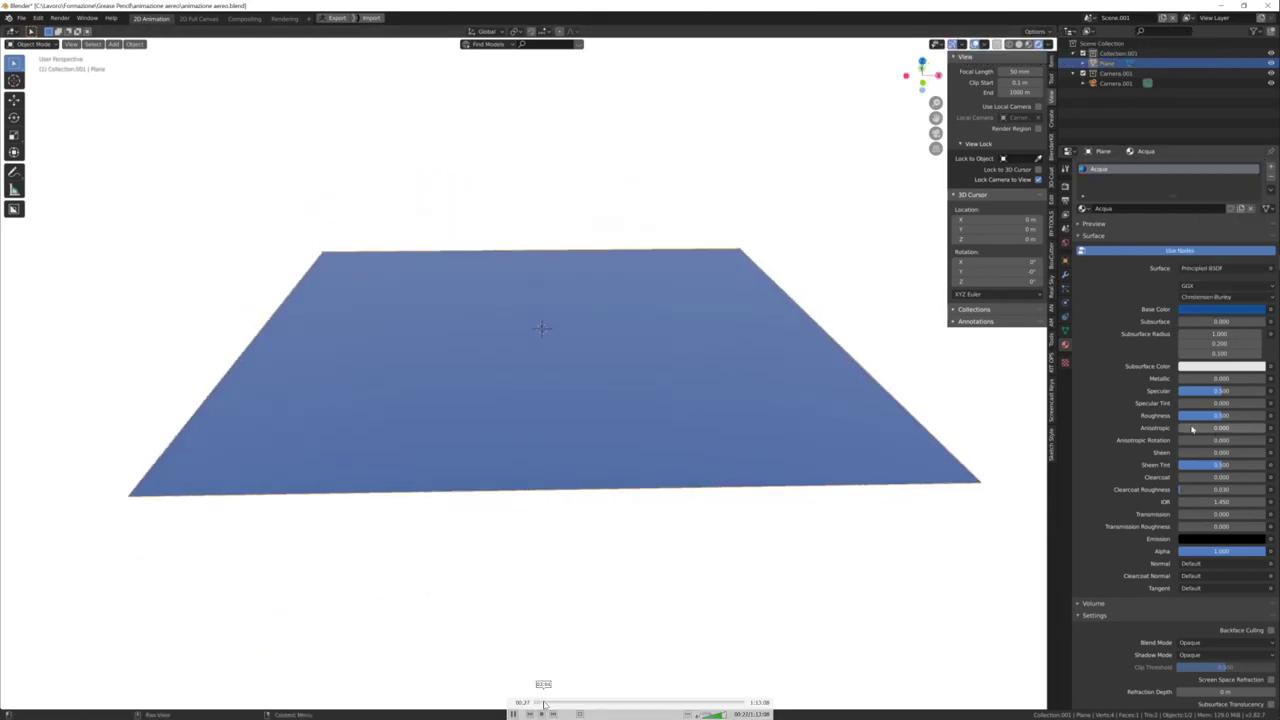
click(548, 703)
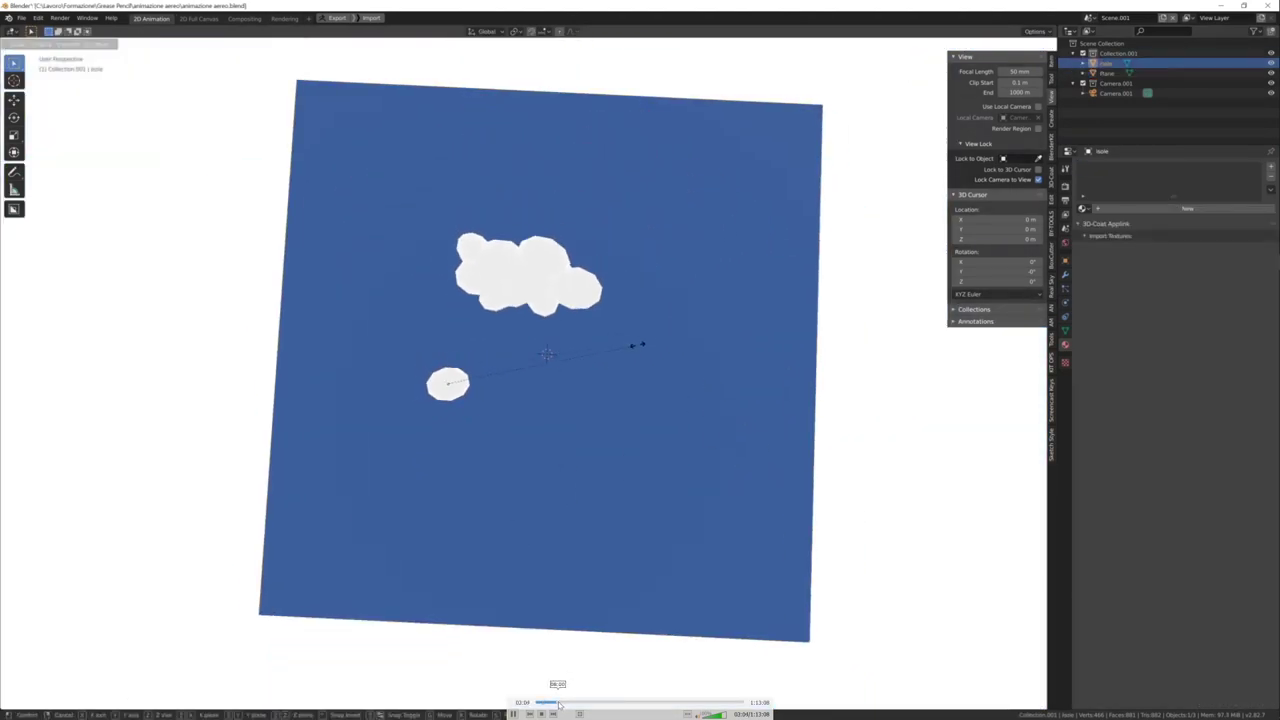
- Skip forward through the island painting to the seaplane sketching stage
click(567, 703)
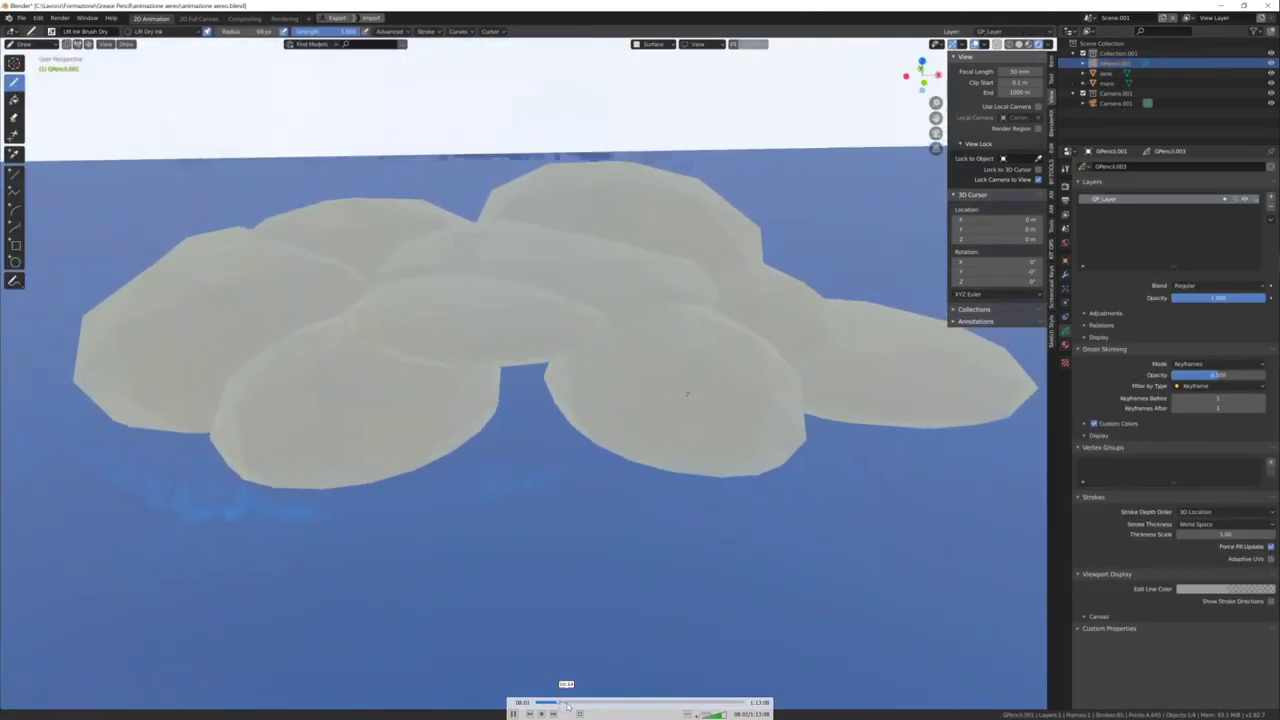
drag(567, 703, 610, 703)
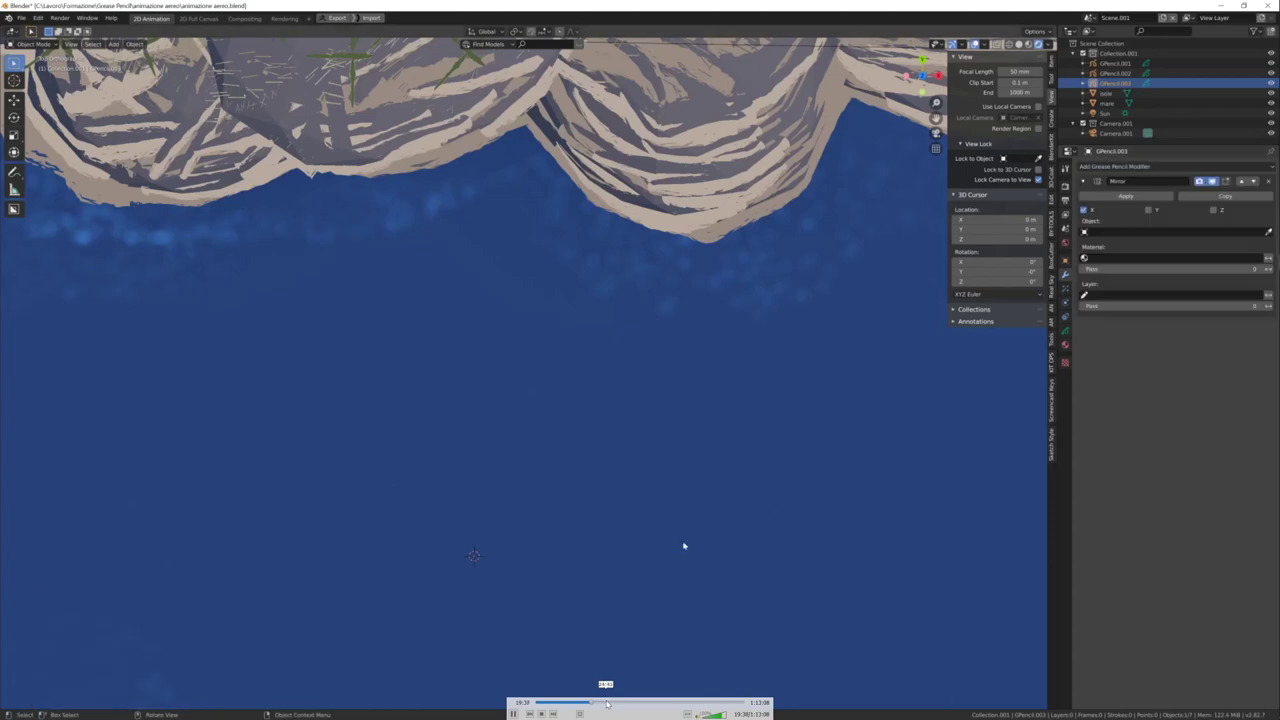
click(605, 704)
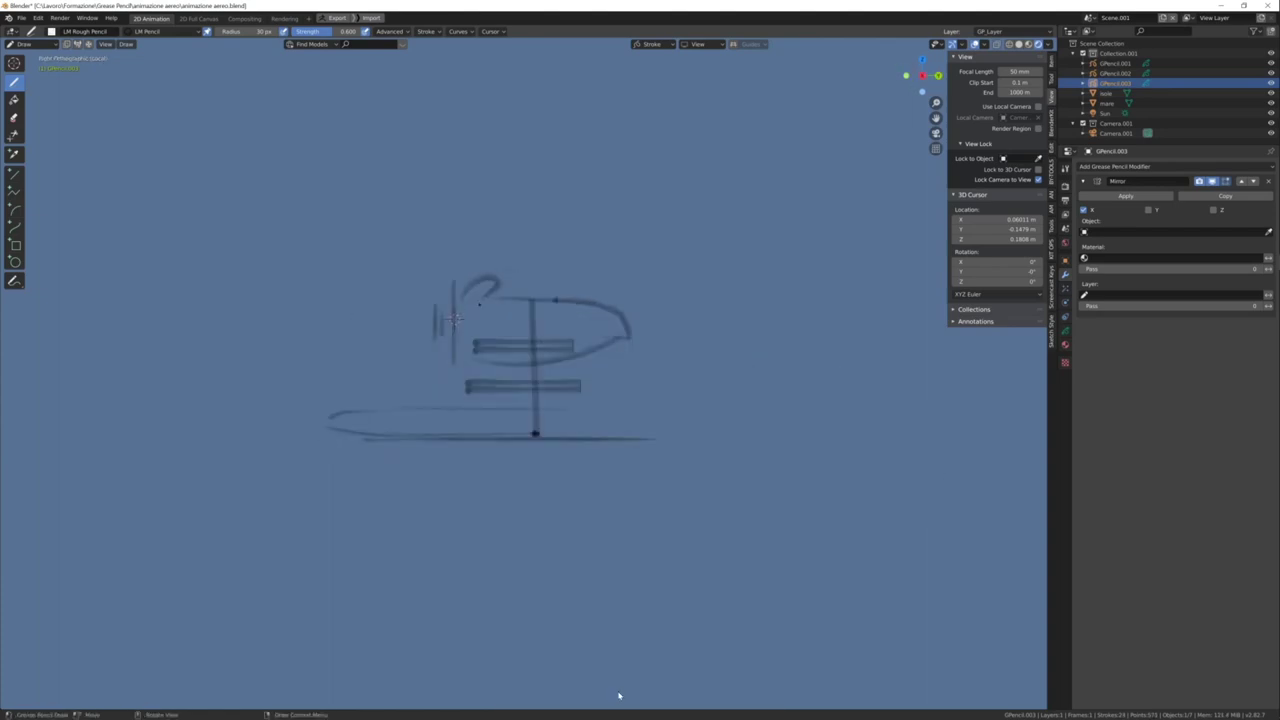
- Skip past the side-view seaplane drawing to the keyframed, animated scene
drag(613, 703, 628, 704)
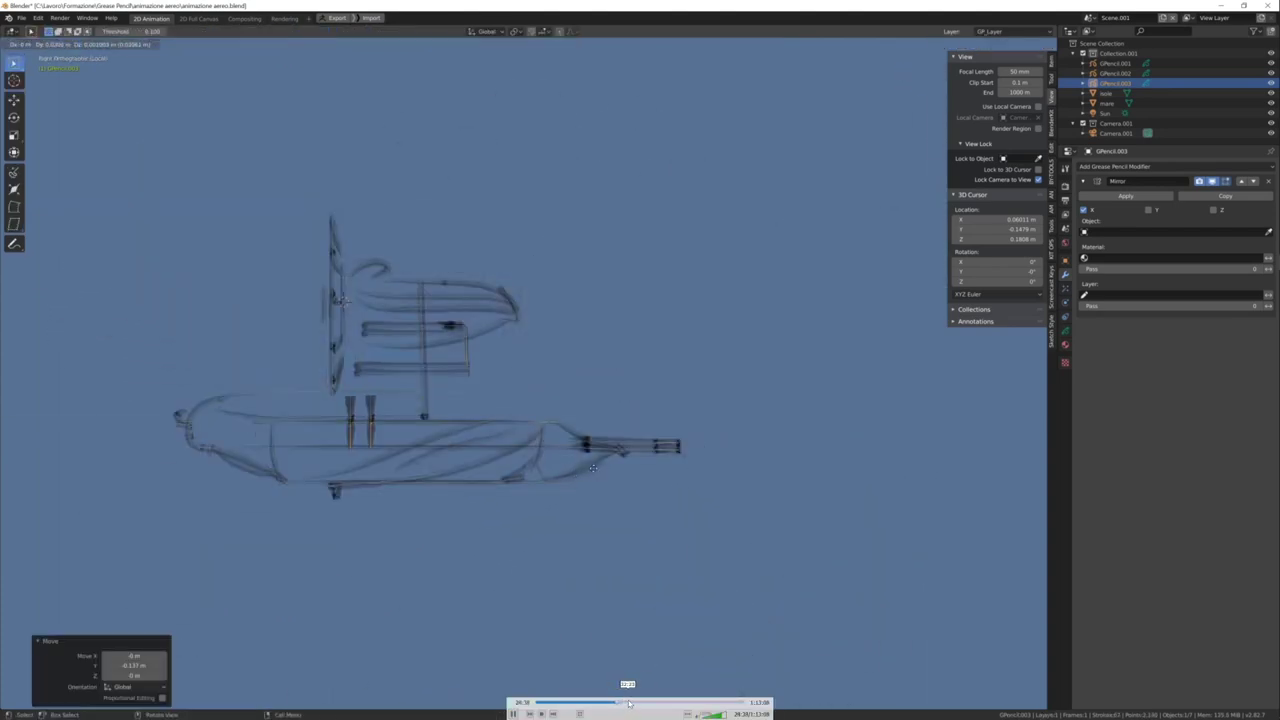
drag(638, 703, 650, 703)
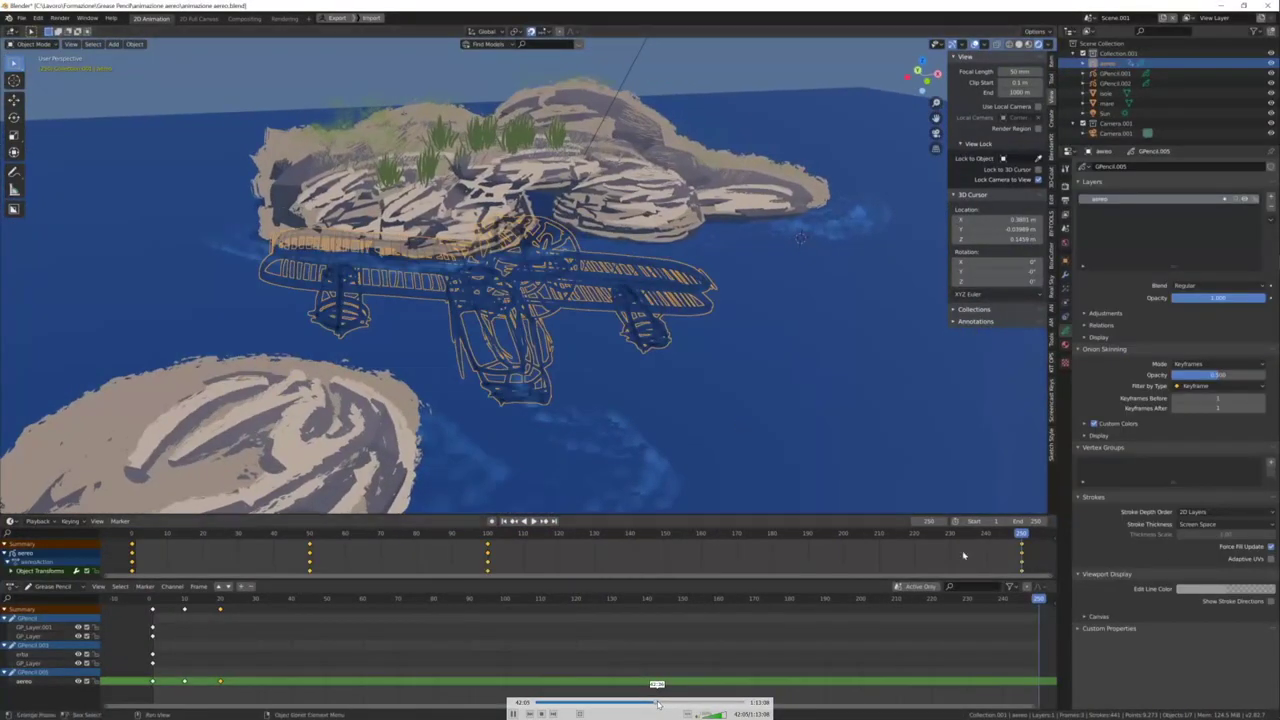
- Skip through the camera view, island stroke editing and grassy hill to the finished island shot
drag(657, 705, 677, 705)
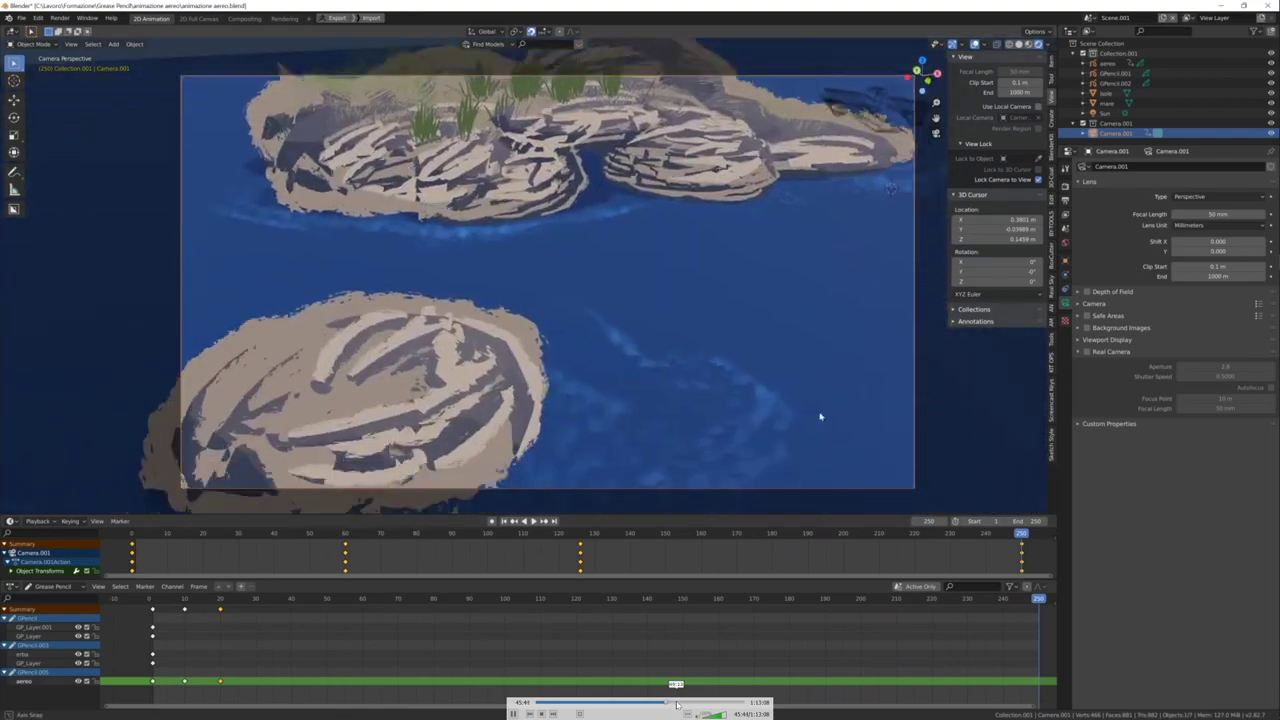
drag(677, 705, 690, 702)
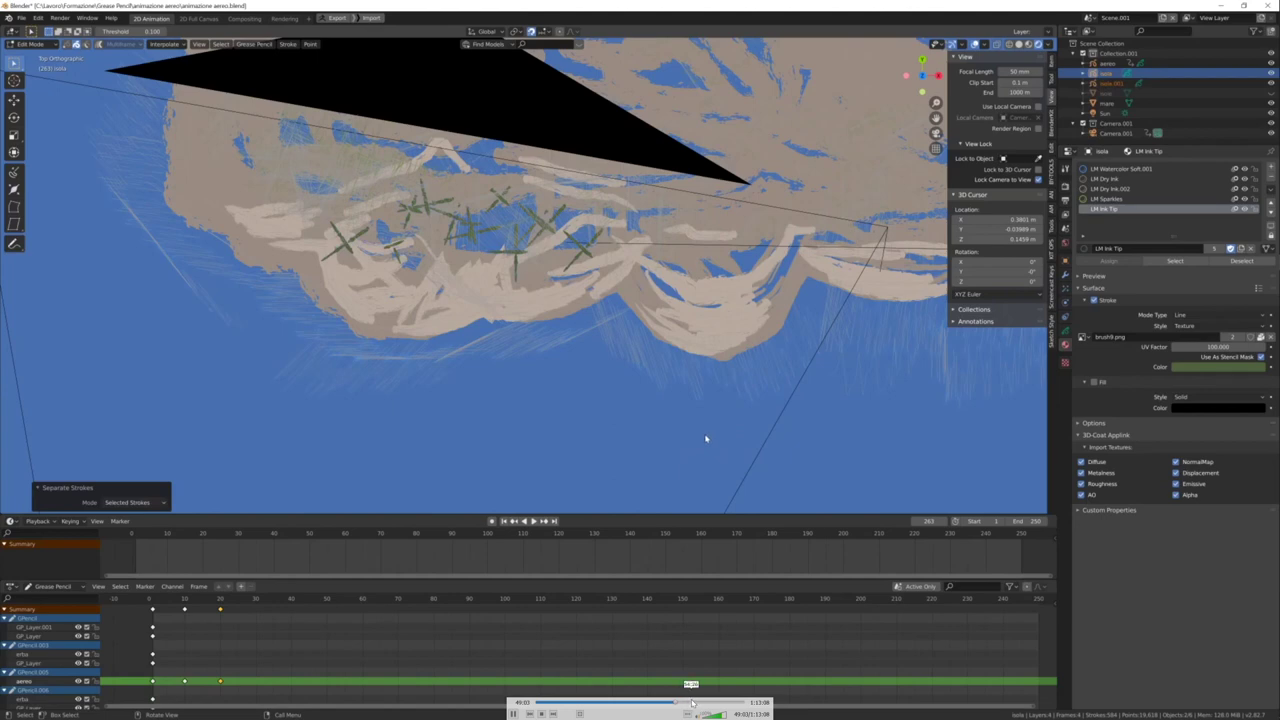
drag(686, 706, 707, 704)
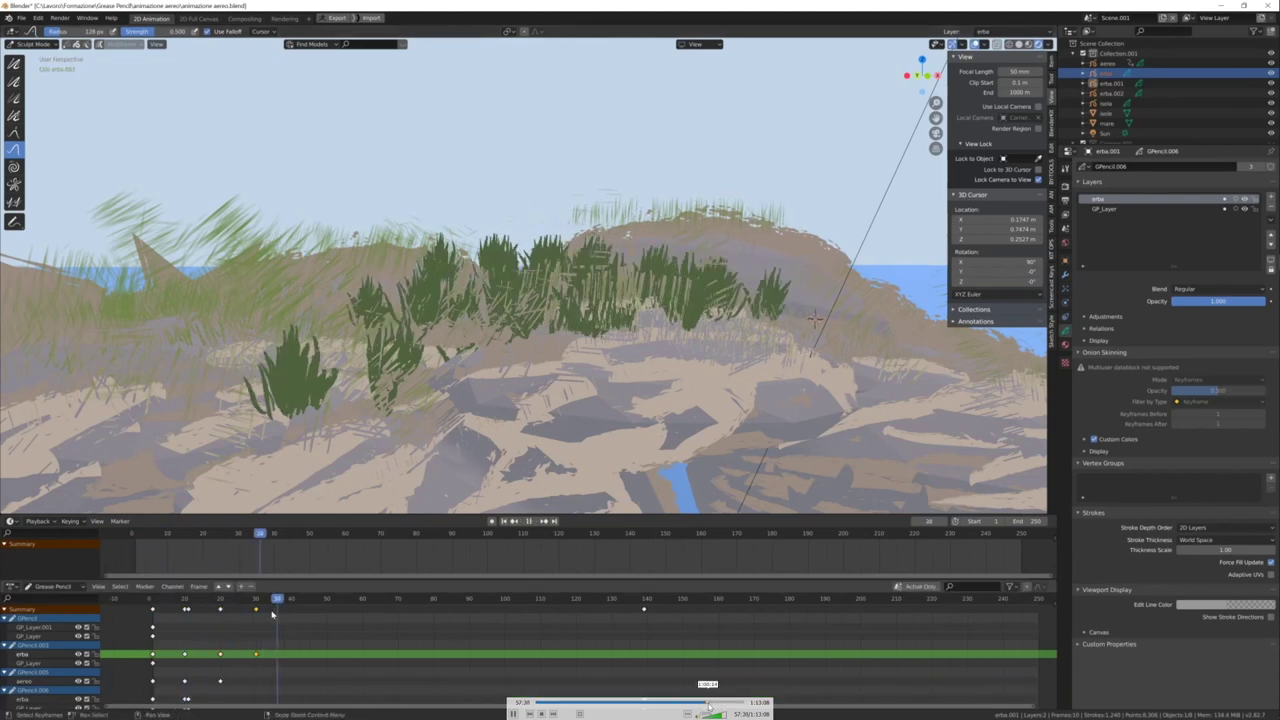
drag(708, 705, 724, 705)
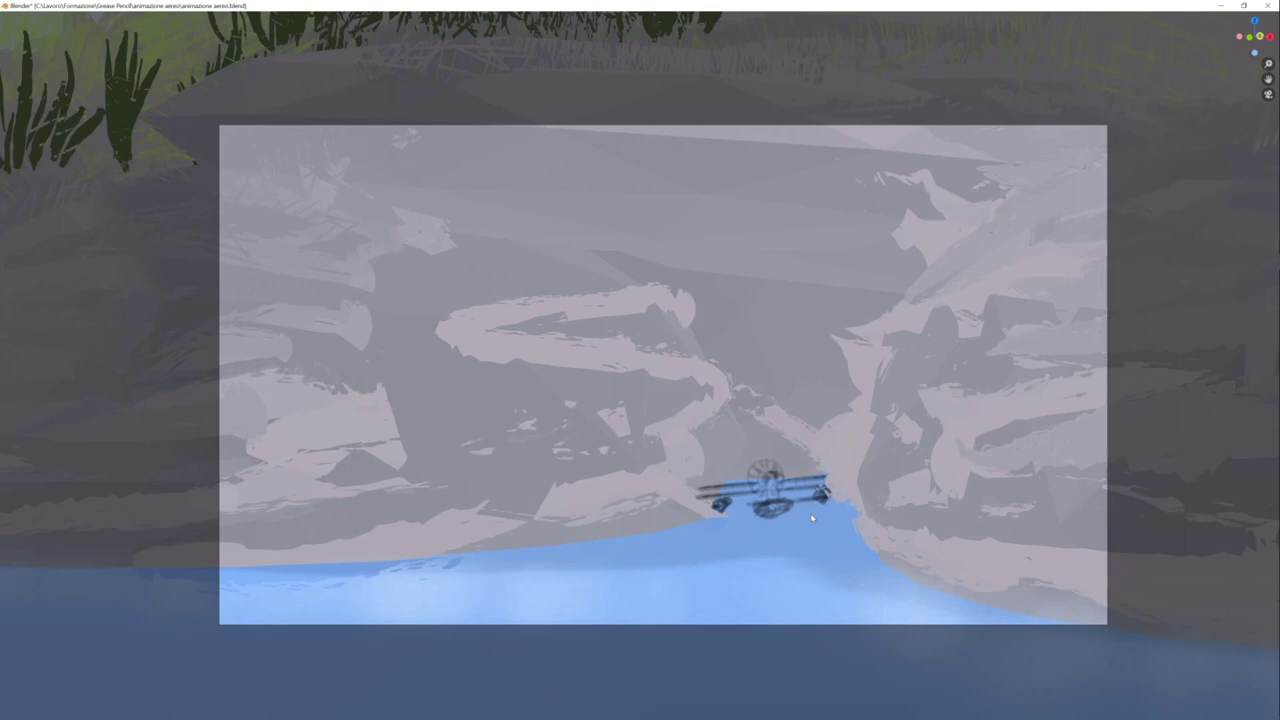
- Resume playback and scrub back to where the tan island silhouette is painted over the blue water
key(space)
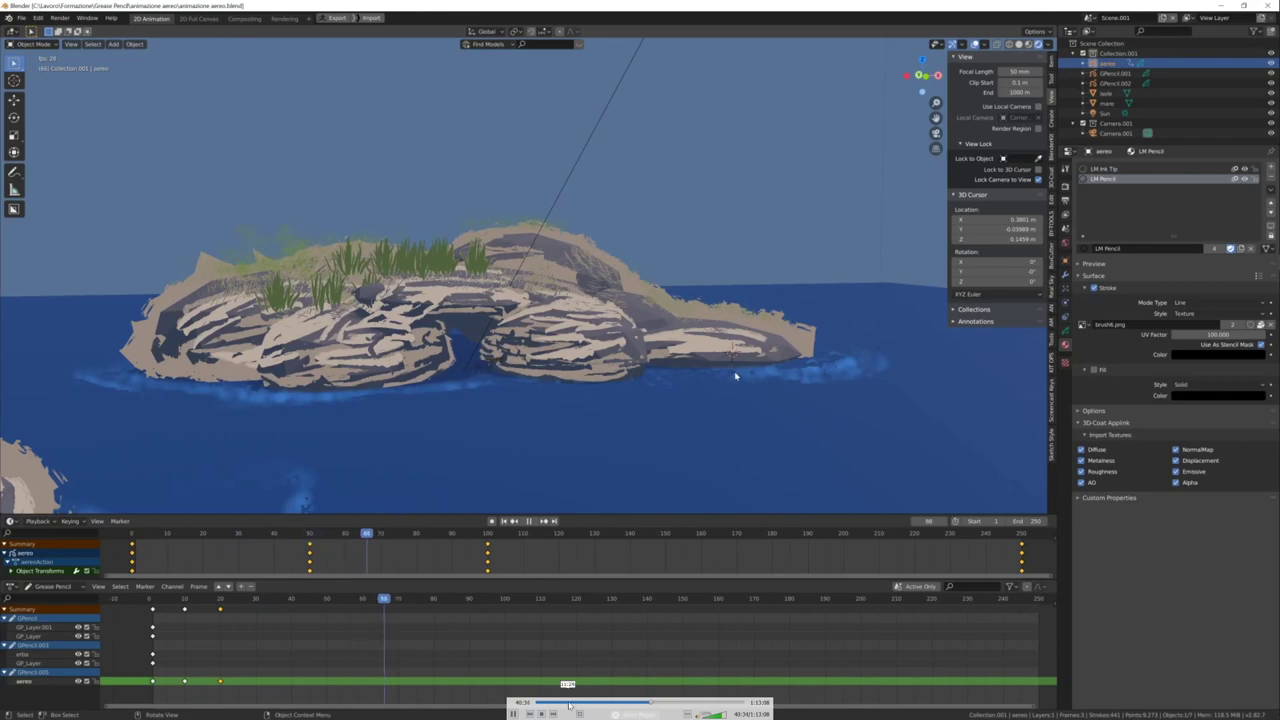
drag(567, 706, 557, 706)
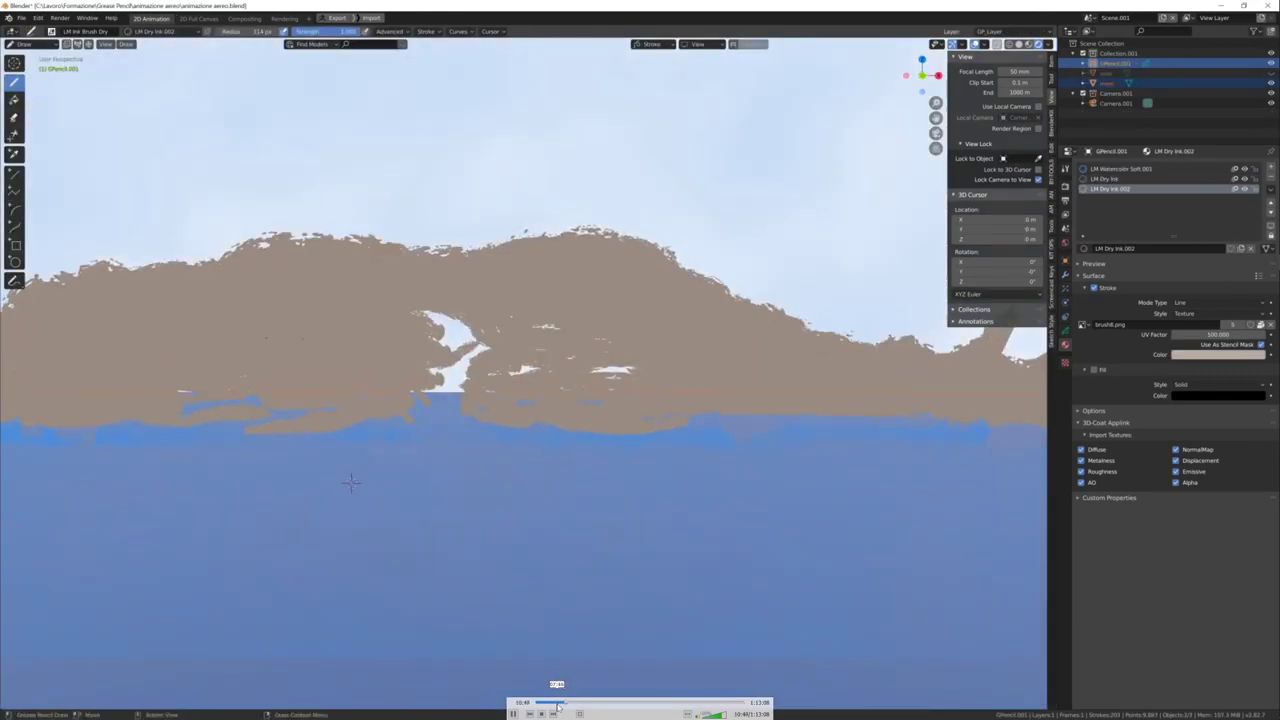